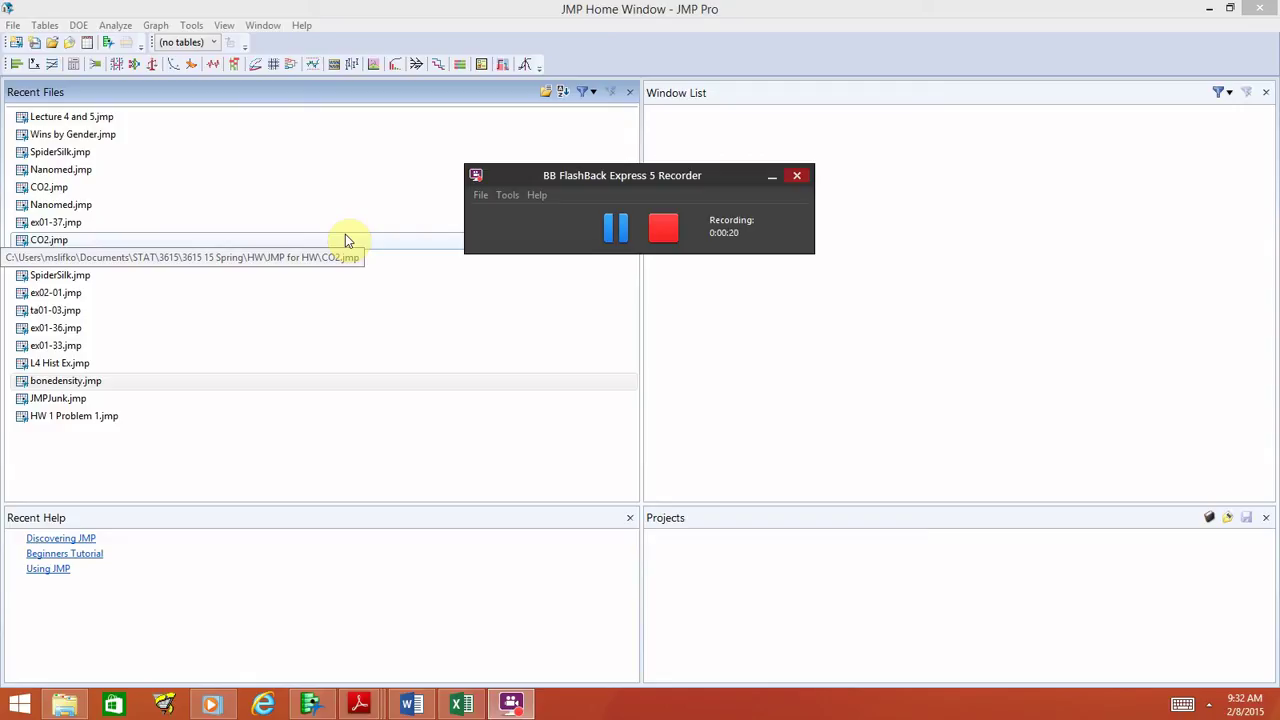
- Open the File menu in the JMP Home Window
{"action": "left_click", "coordinate": [12, 26]}
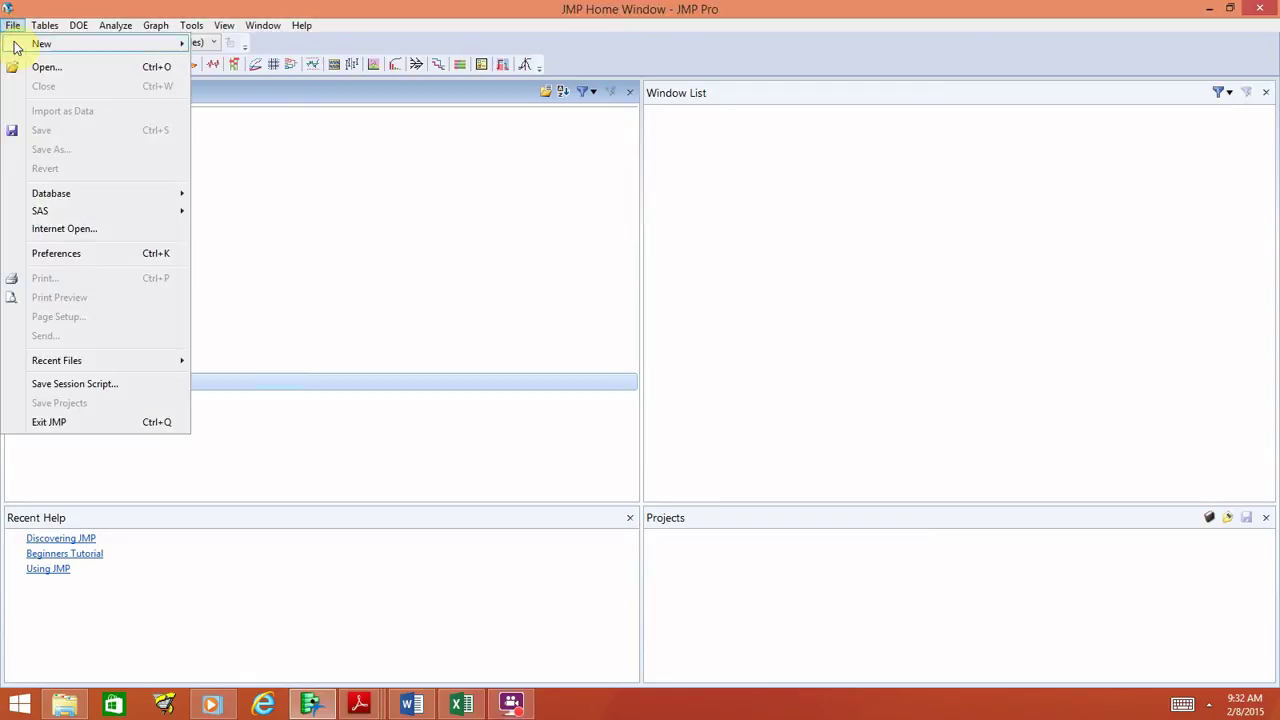
- Create a new blank data table, Untitled 35, and maximize its window
{"action": "mouse_move", "coordinate": [40, 44]}
{"action": "left_click", "coordinate": [206, 45]}
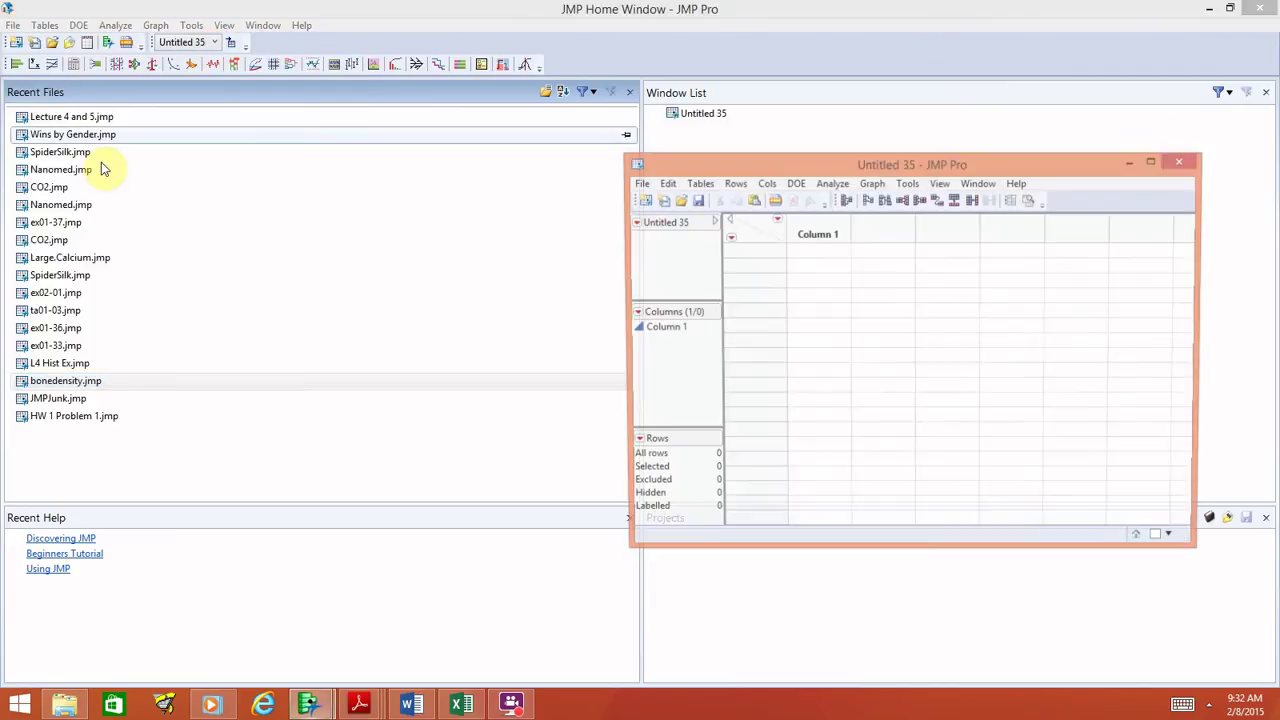
{"action": "left_click_drag", "start_coordinate": [1093, 172], "coordinate": [873, 163]}
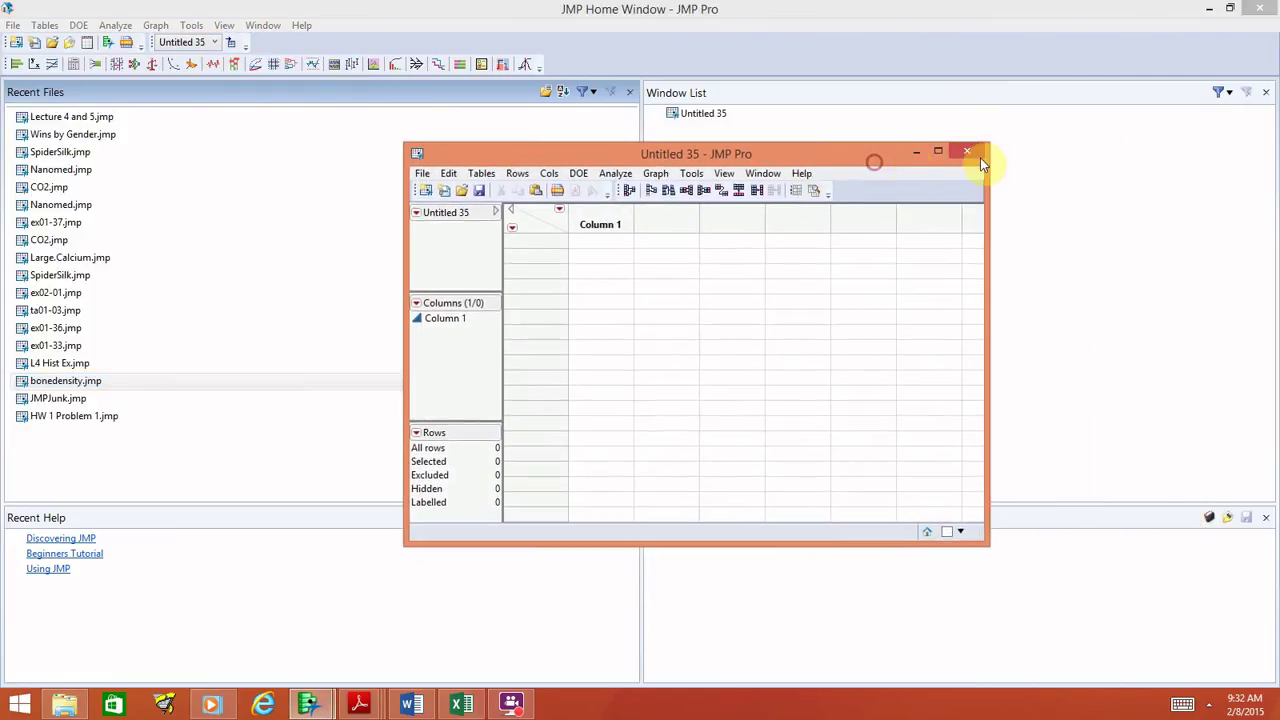
{"action": "left_click", "coordinate": [940, 151]}
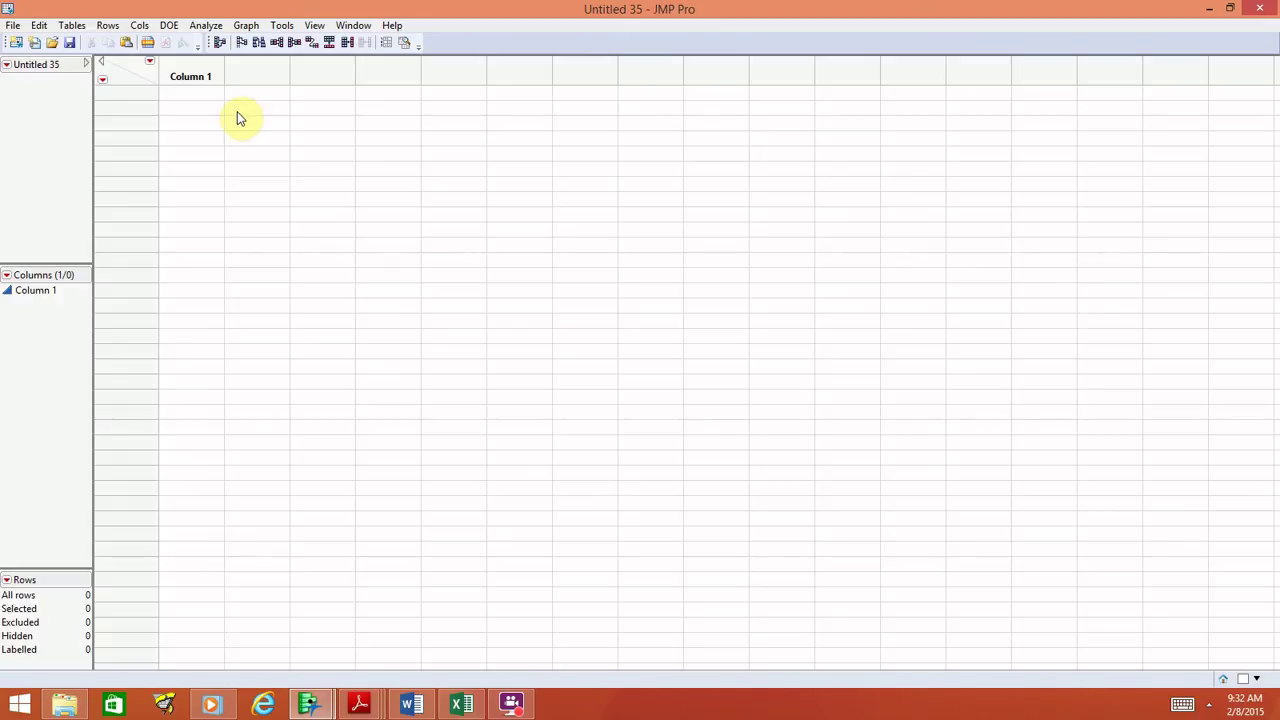
- Enter Back, Wrist, Elbow, Hip, Shoulder, Knee and Neck down the first column
{"action": "left_click", "coordinate": [204, 93]}
{"action": "type", "text": "Back"}
{"action": "key", "text": "Return"}
{"action": "type", "text": "Wrist"}
{"action": "key", "text": "Return"}
{"action": "type", "text": "Elbow"}
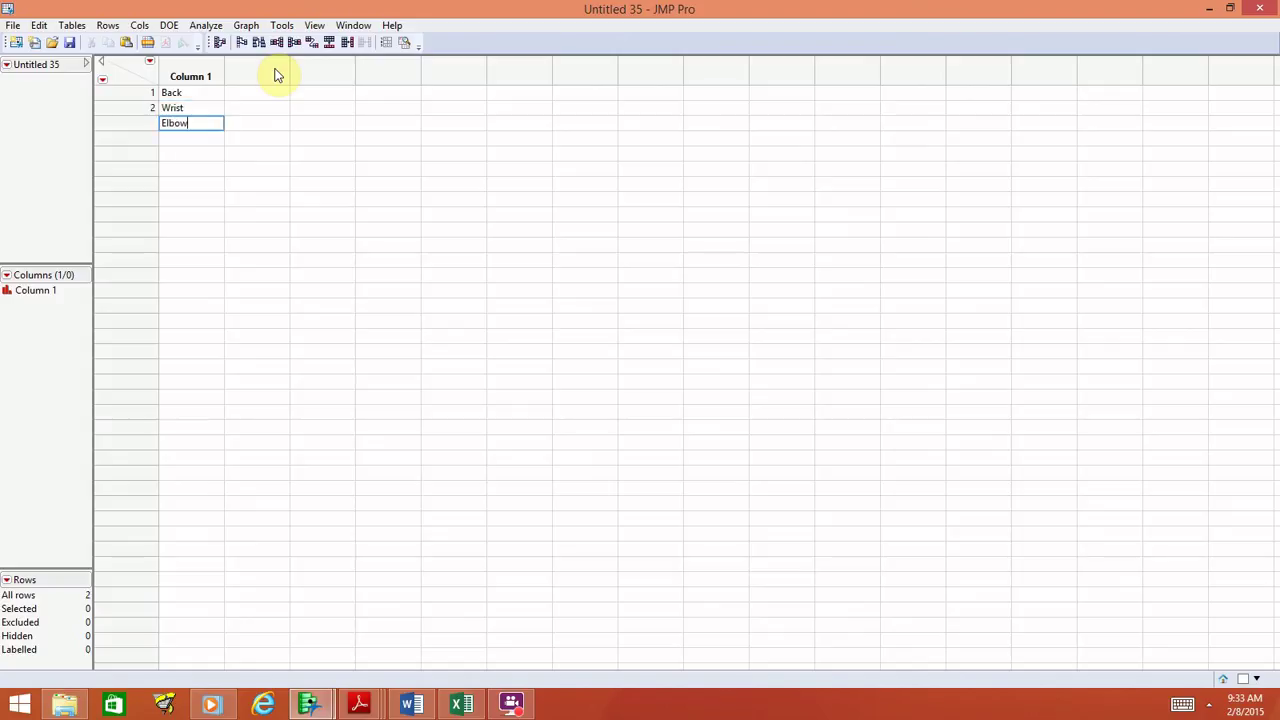
{"action": "key", "text": "Return"}
{"action": "type", "text": "Hip"}
{"action": "key", "text": "Return"}
{"action": "type", "text": "Shoulder"}
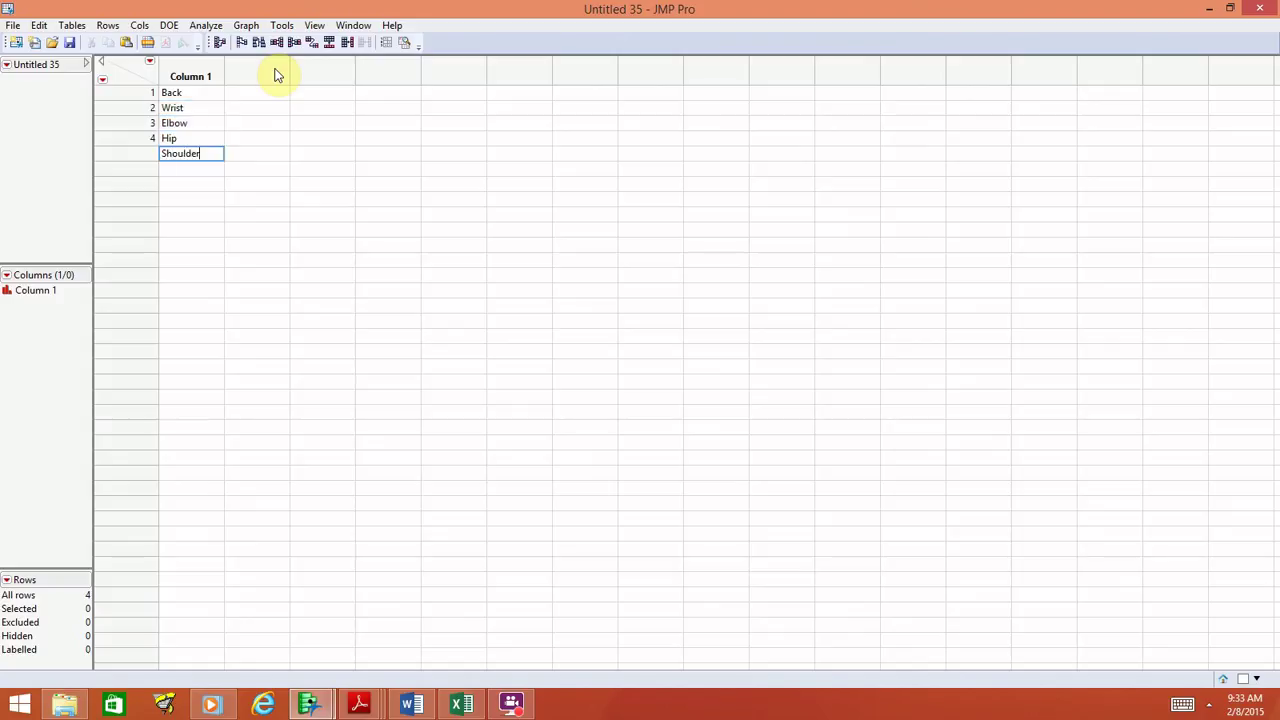
{"action": "key", "text": "Return"}
{"action": "type", "text": "Knee"}
{"action": "key", "text": "Return"}
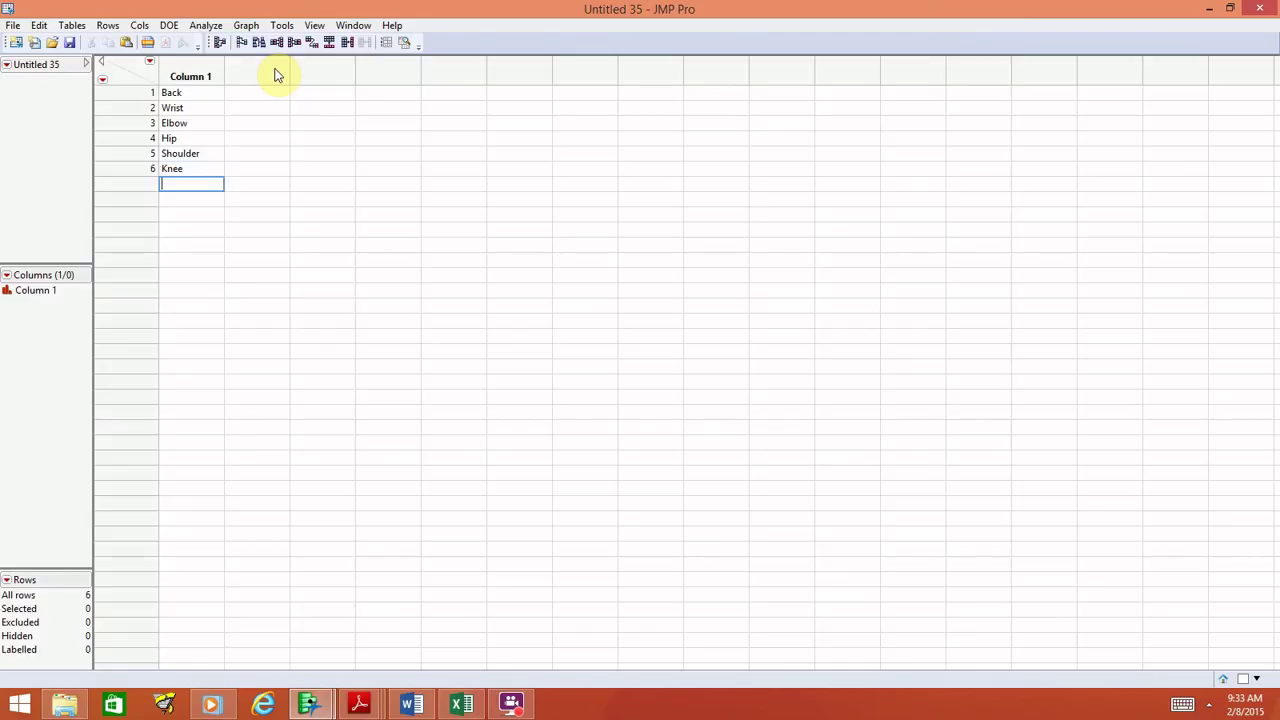
{"action": "type", "text": "Neck"}
{"action": "key", "text": "Return"}
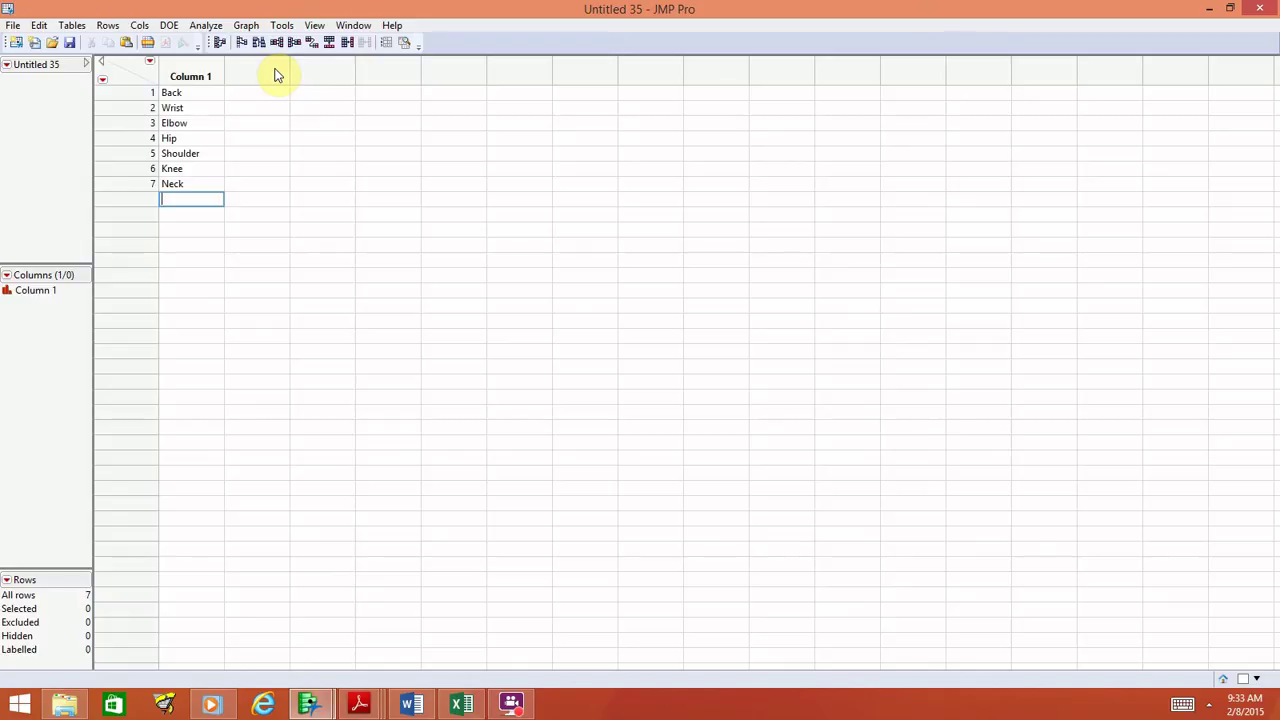
- Rename the first column to Body Part and add a second numeric column
{"action": "left_click", "coordinate": [197, 77]}
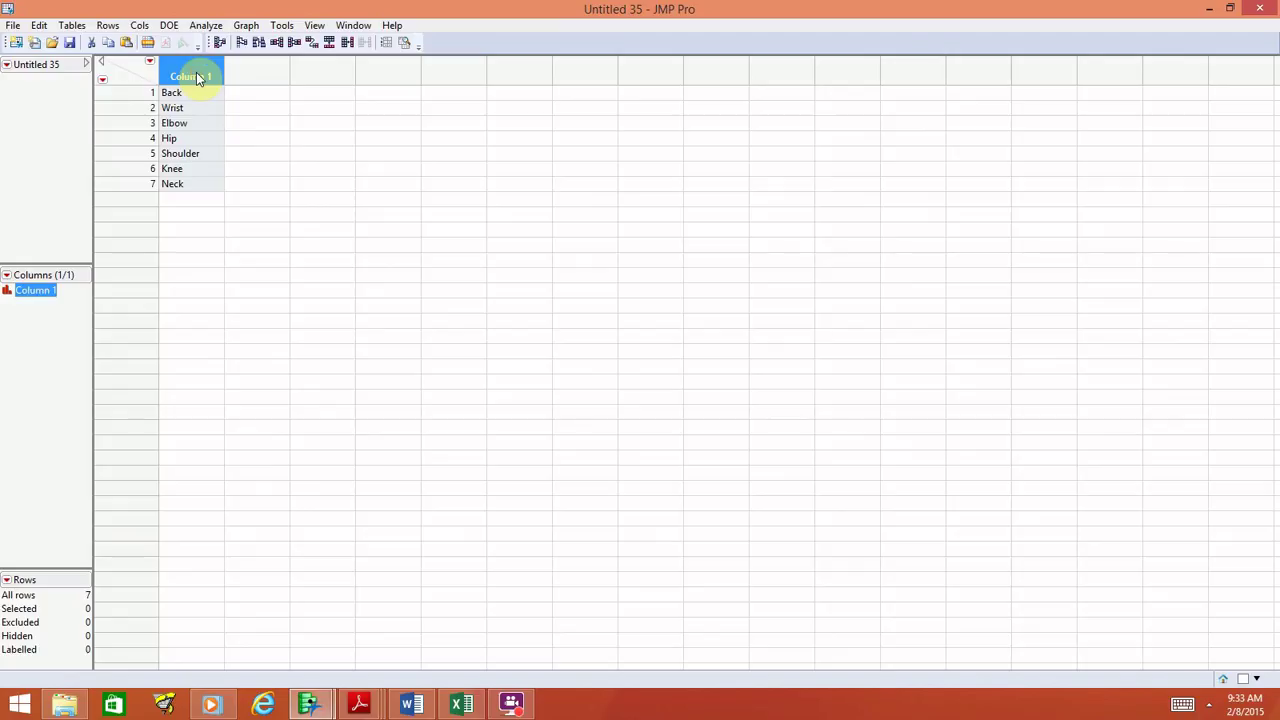
{"action": "left_click", "coordinate": [196, 73]}
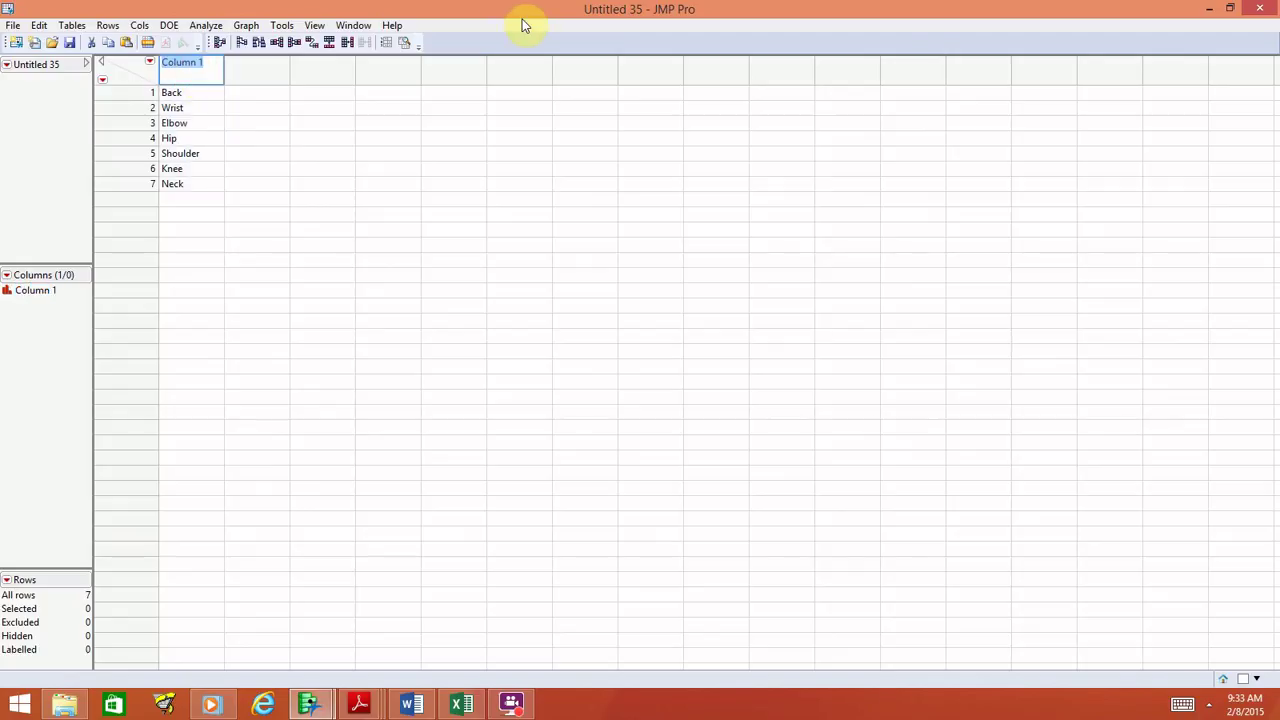
{"action": "type", "text": "Body Part"}
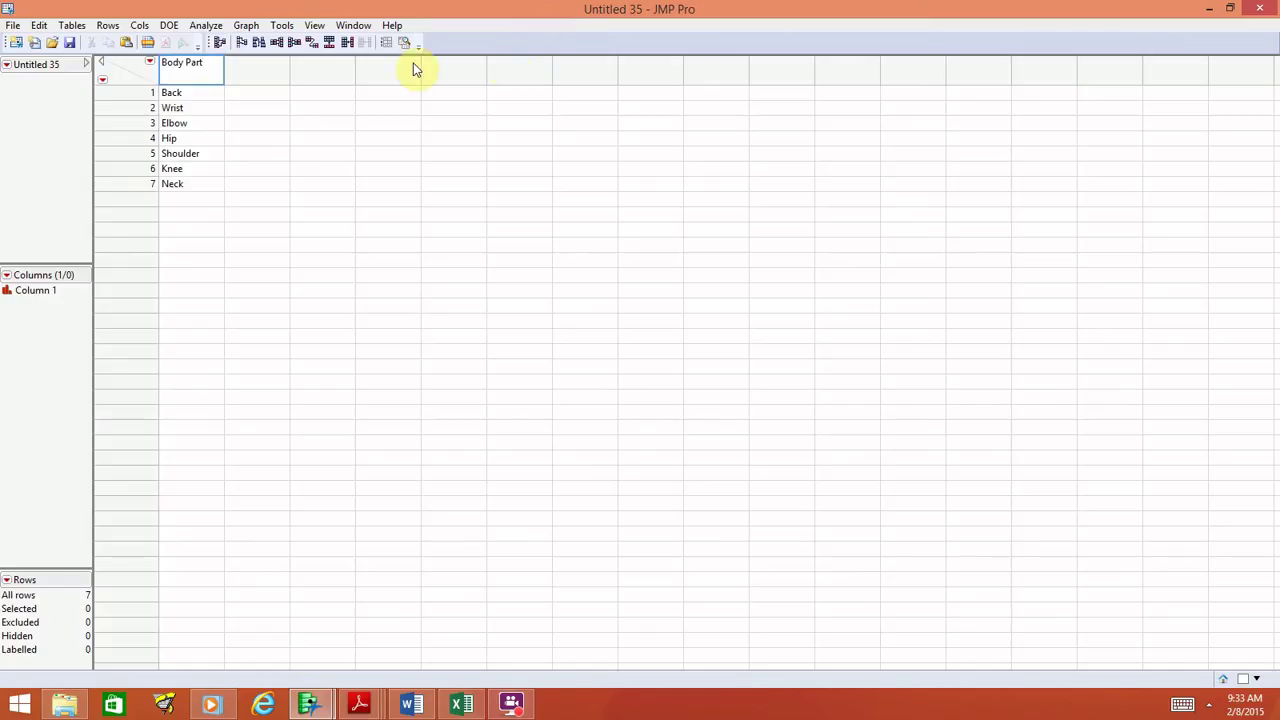
{"action": "left_click", "coordinate": [285, 96]}
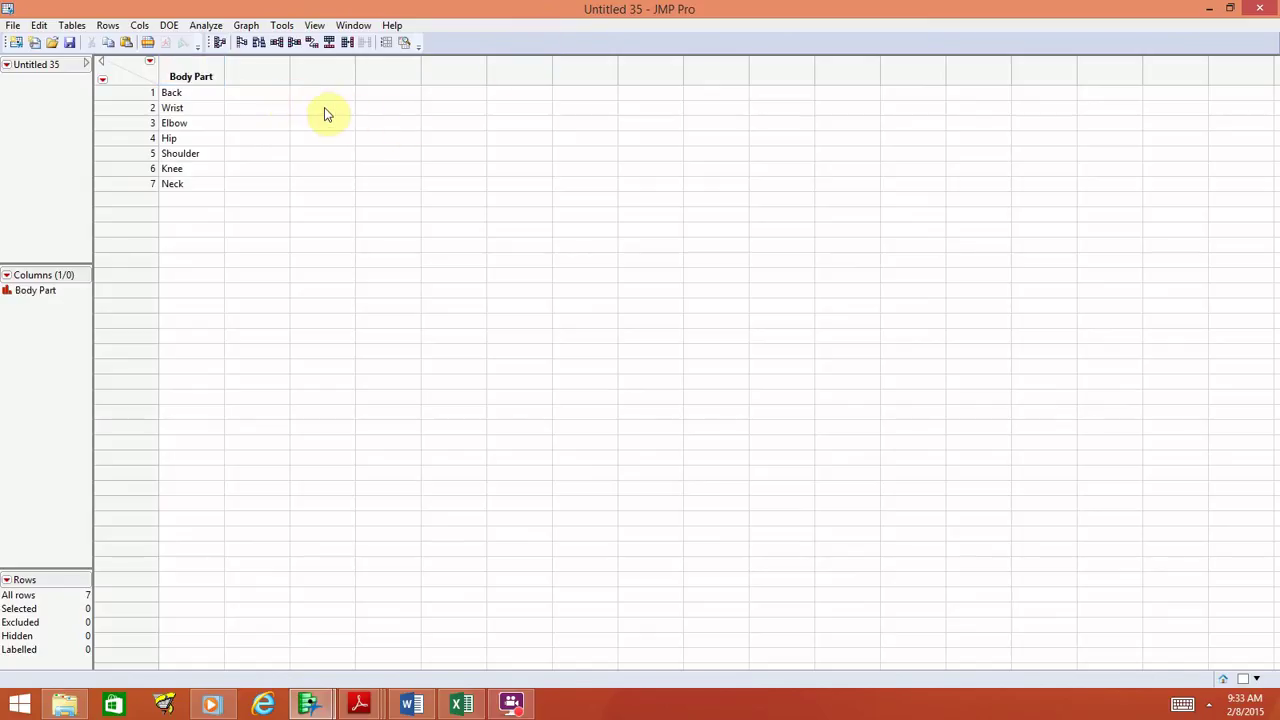
{"action": "double_click", "coordinate": [272, 98]}
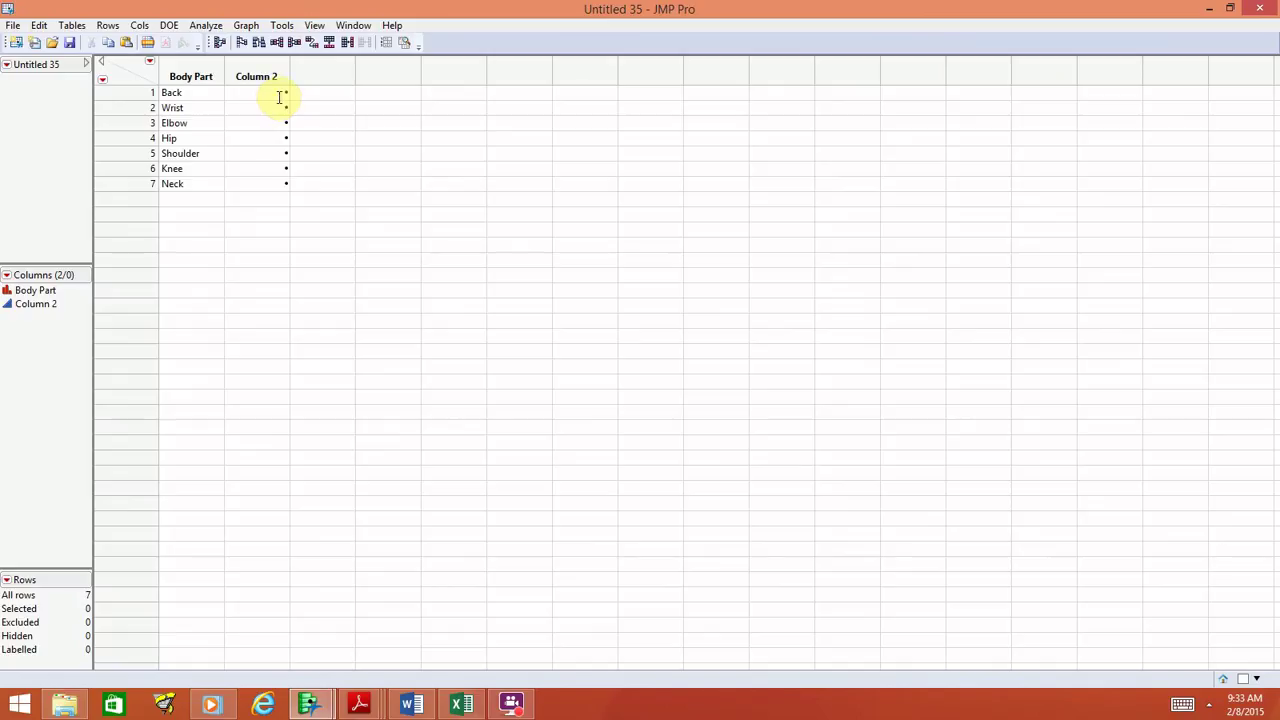
- Enter the counts 20, 4, 3, 4, 7, 10 and 2 in the second column
{"action": "left_click", "coordinate": [278, 94]}
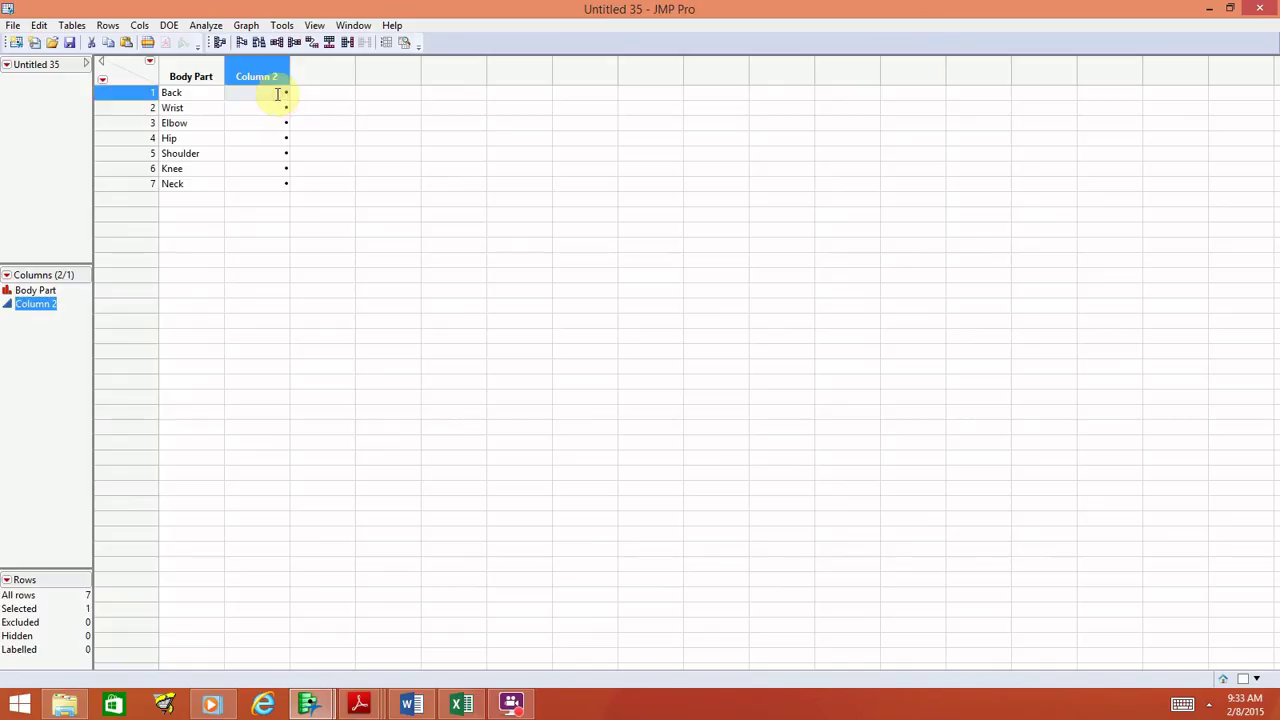
{"action": "type", "text": "10"}
{"action": "key", "text": "Return"}
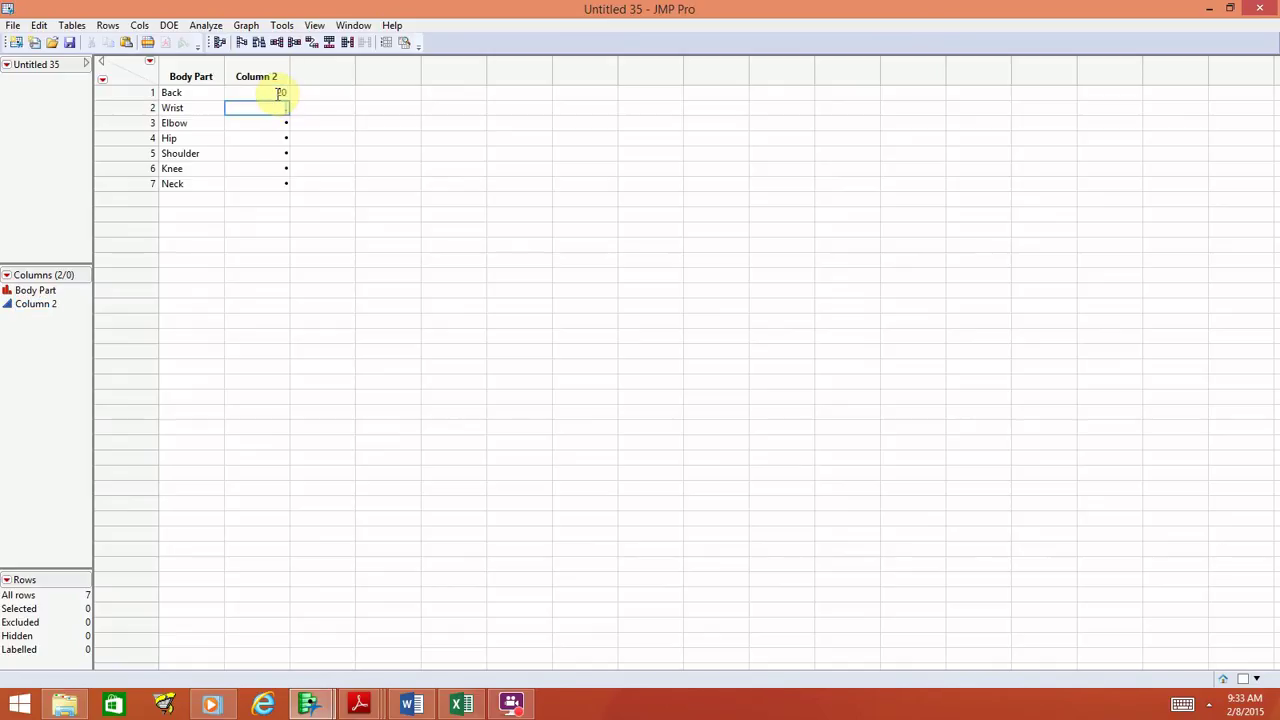
{"action": "type", "text": "4"}
{"action": "key", "text": "Return"}
{"action": "key", "text": "Return"}
{"action": "type", "text": "3"}
{"action": "key", "text": "Up"}
{"action": "type", "text": "3"}
{"action": "key", "text": "Return"}
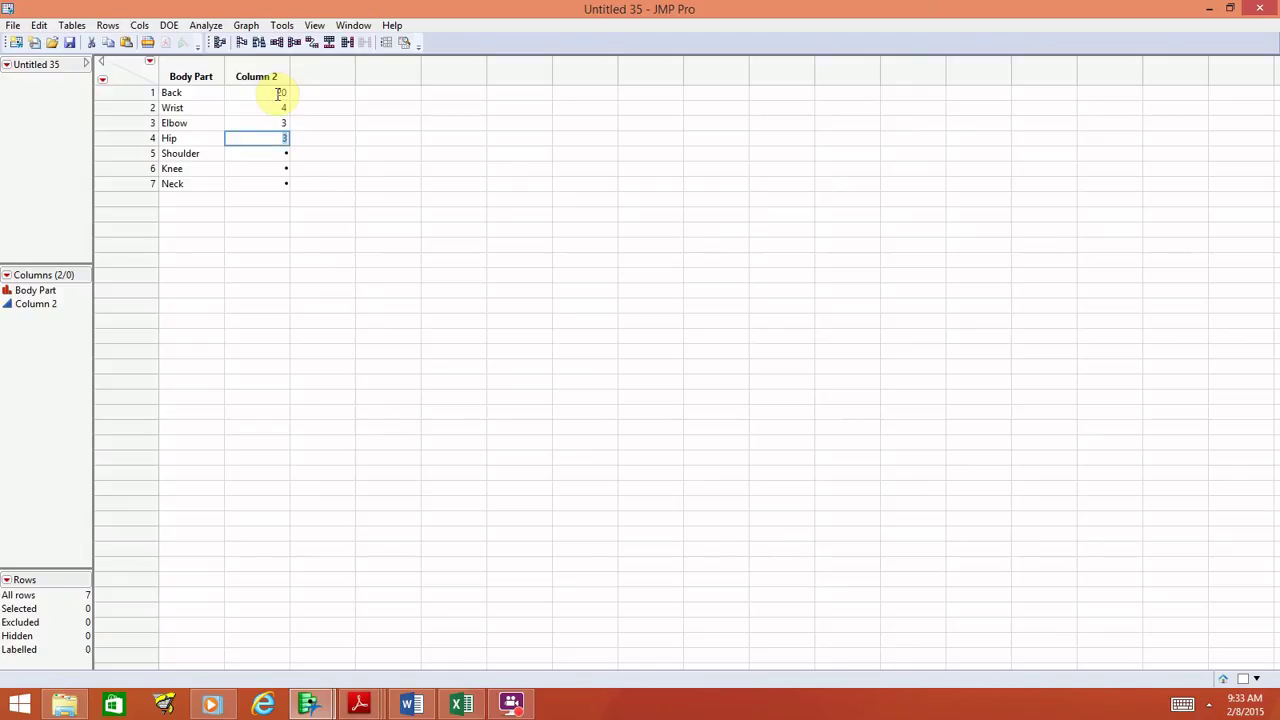
{"action": "type", "text": "4"}
{"action": "key", "text": "Return"}
{"action": "type", "text": "7"}
{"action": "key", "text": "Return"}
{"action": "type", "text": "10"}
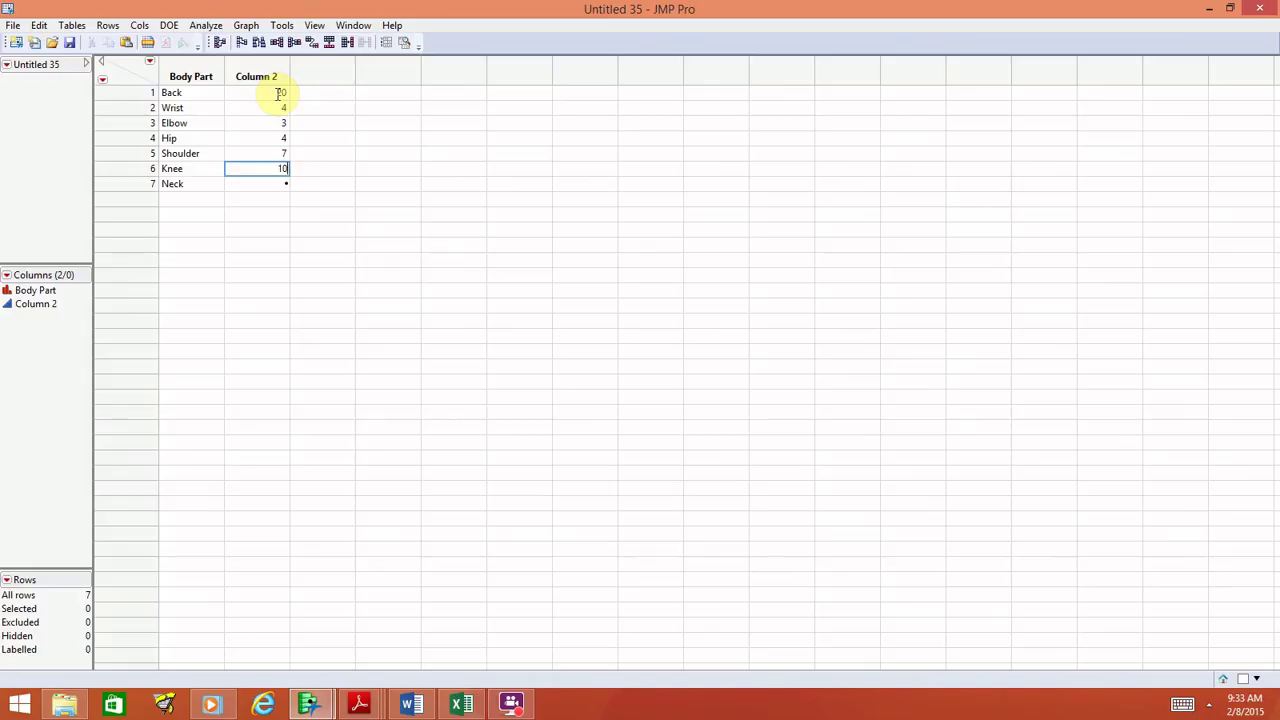
{"action": "key", "text": "Return"}
{"action": "type", "text": "2"}
{"action": "key", "text": "Return"}
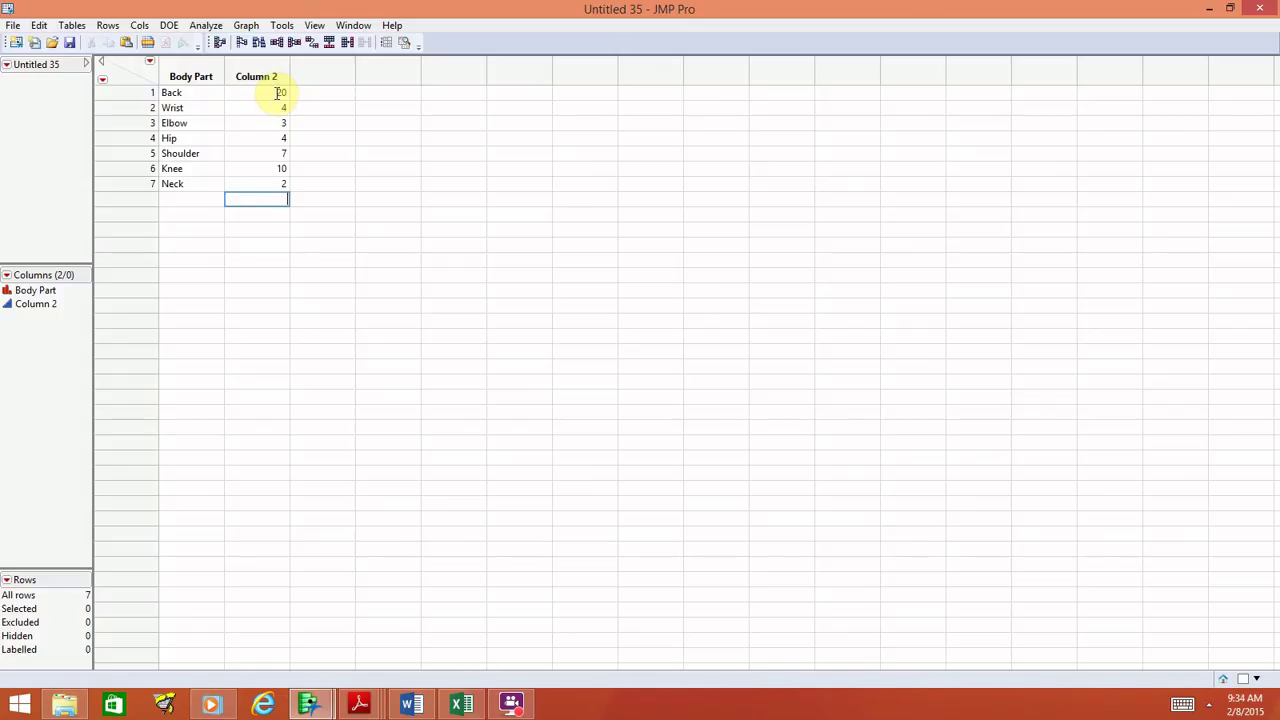
- Rename the second column to Count
{"action": "left_click", "coordinate": [268, 79]}
{"action": "left_click", "coordinate": [268, 78]}
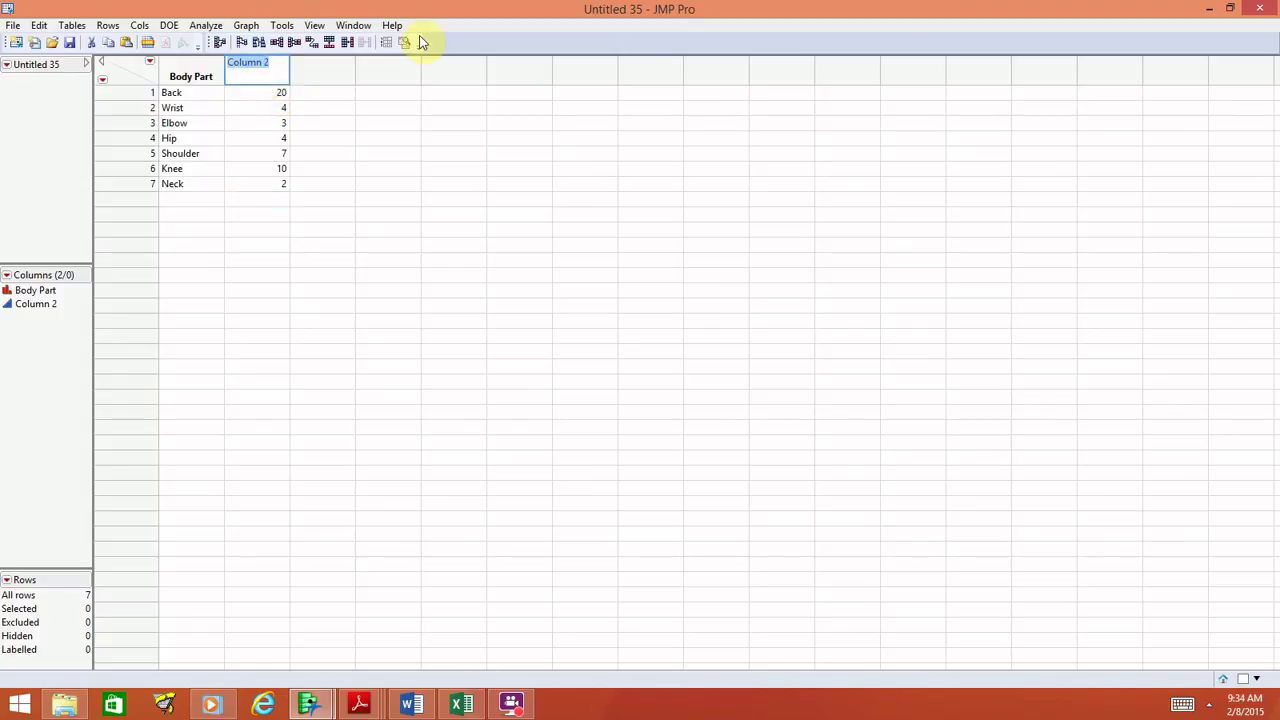
{"action": "type", "text": "Count"}
{"action": "key", "text": "Return"}
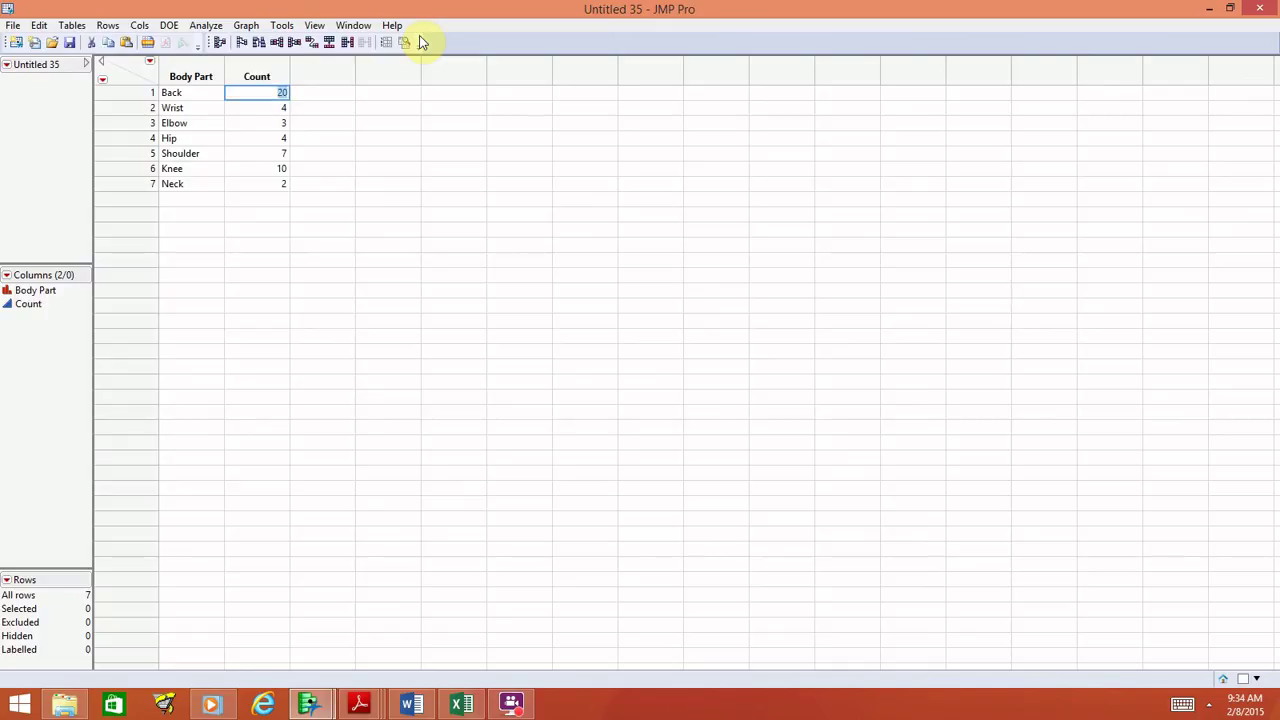
{"action": "left_click", "coordinate": [310, 93]}
- Open Graph Builder and plot Count on the Y axis against Body Part on X
{"action": "left_click", "coordinate": [252, 27]}
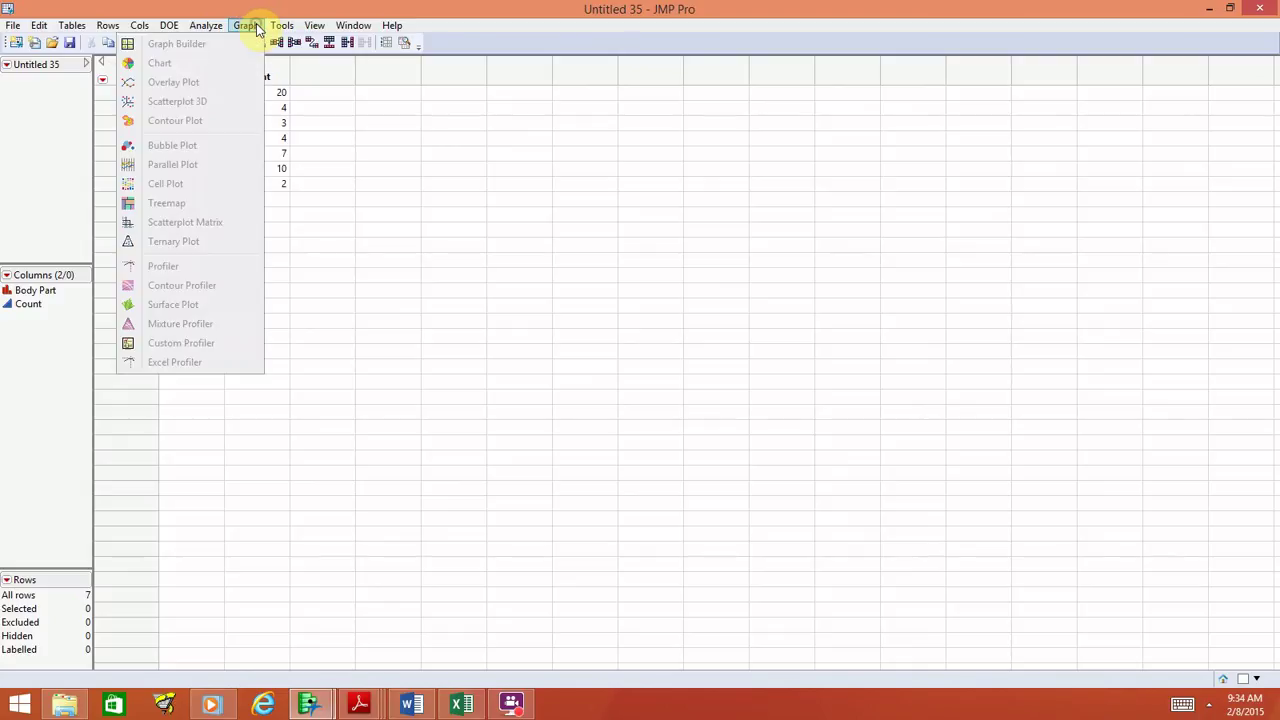
{"action": "left_click", "coordinate": [238, 44]}
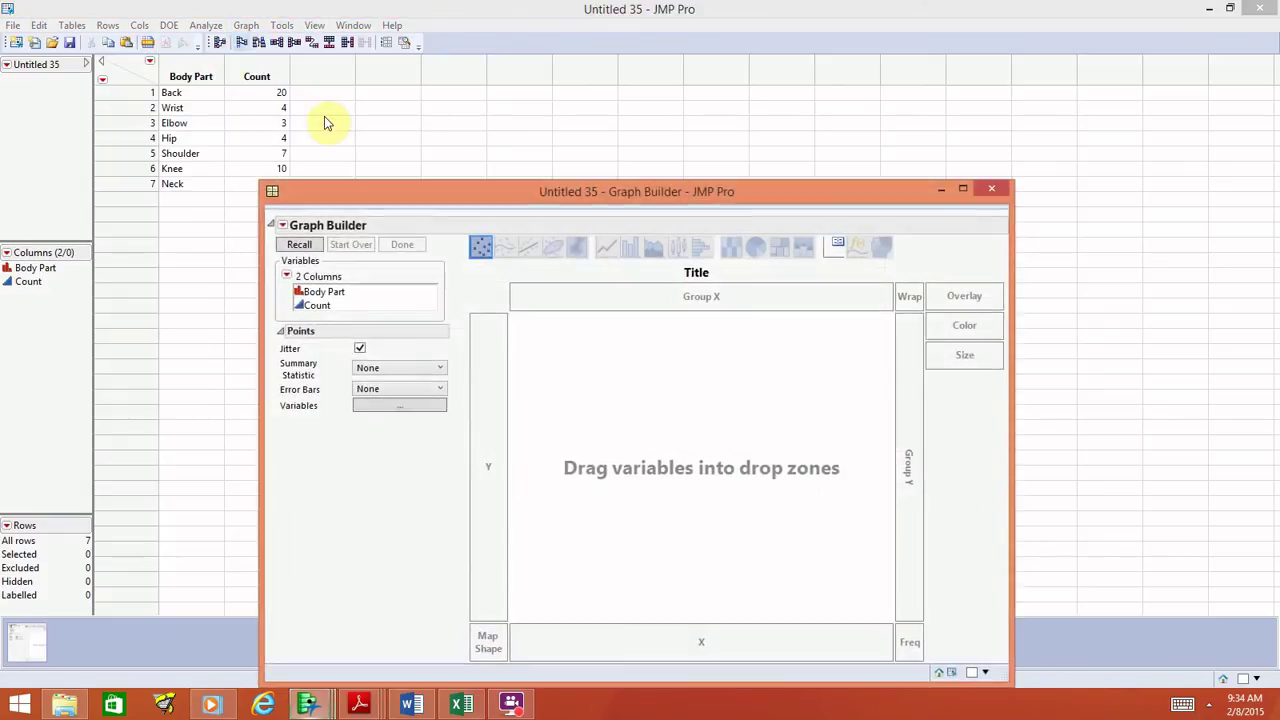
{"action": "left_click_drag", "start_coordinate": [648, 191], "coordinate": [721, 53]}
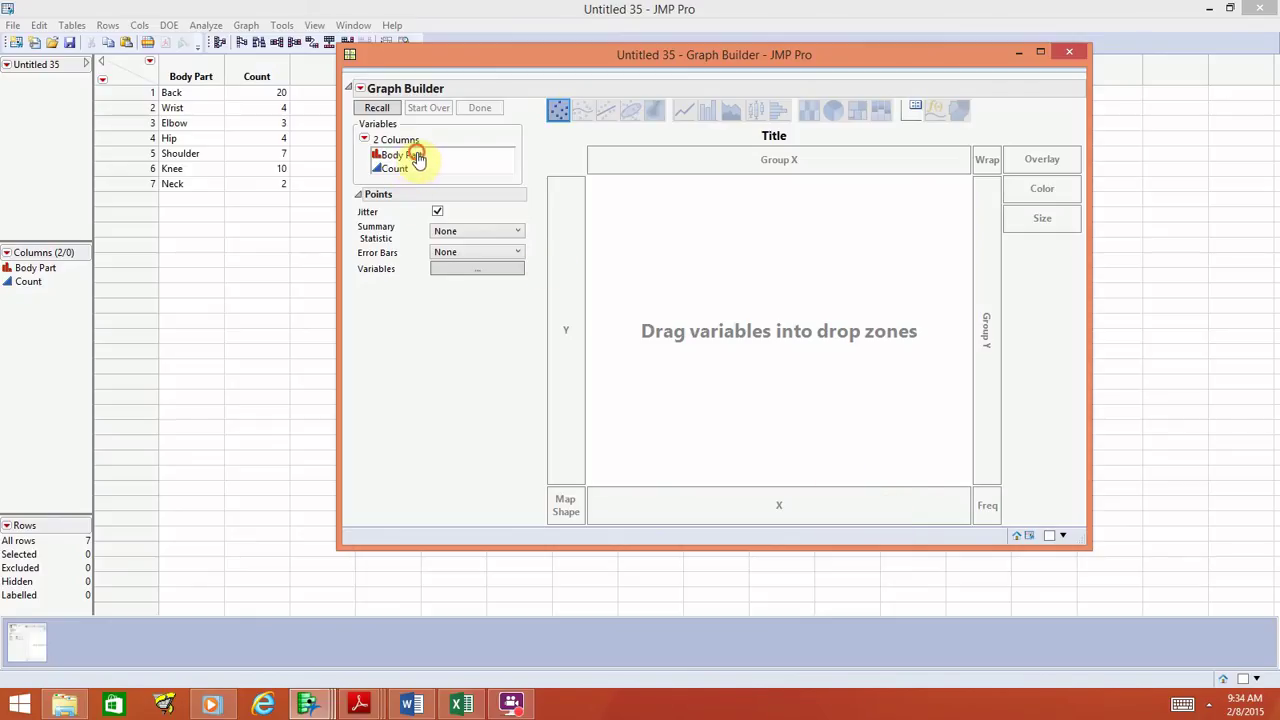
{"action": "left_click_drag", "start_coordinate": [416, 157], "coordinate": [780, 505]}
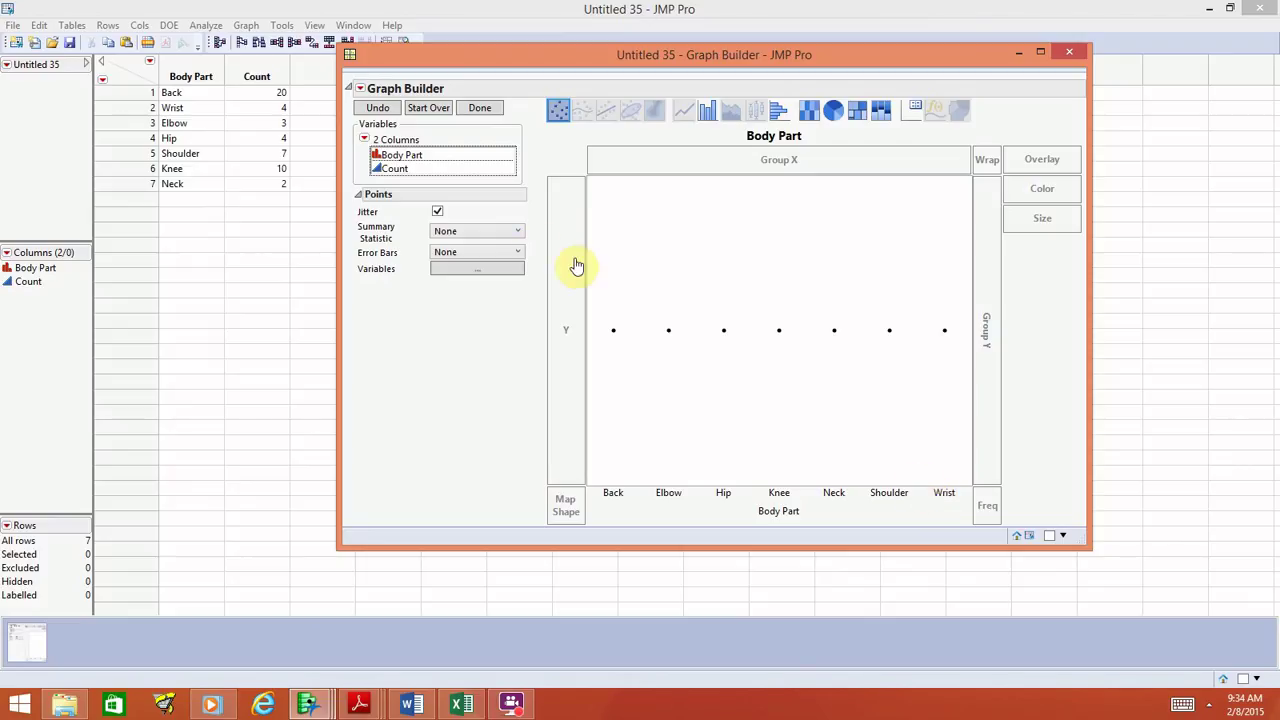
{"action": "left_click", "coordinate": [425, 170]}
{"action": "left_click_drag", "start_coordinate": [430, 175], "coordinate": [580, 297]}
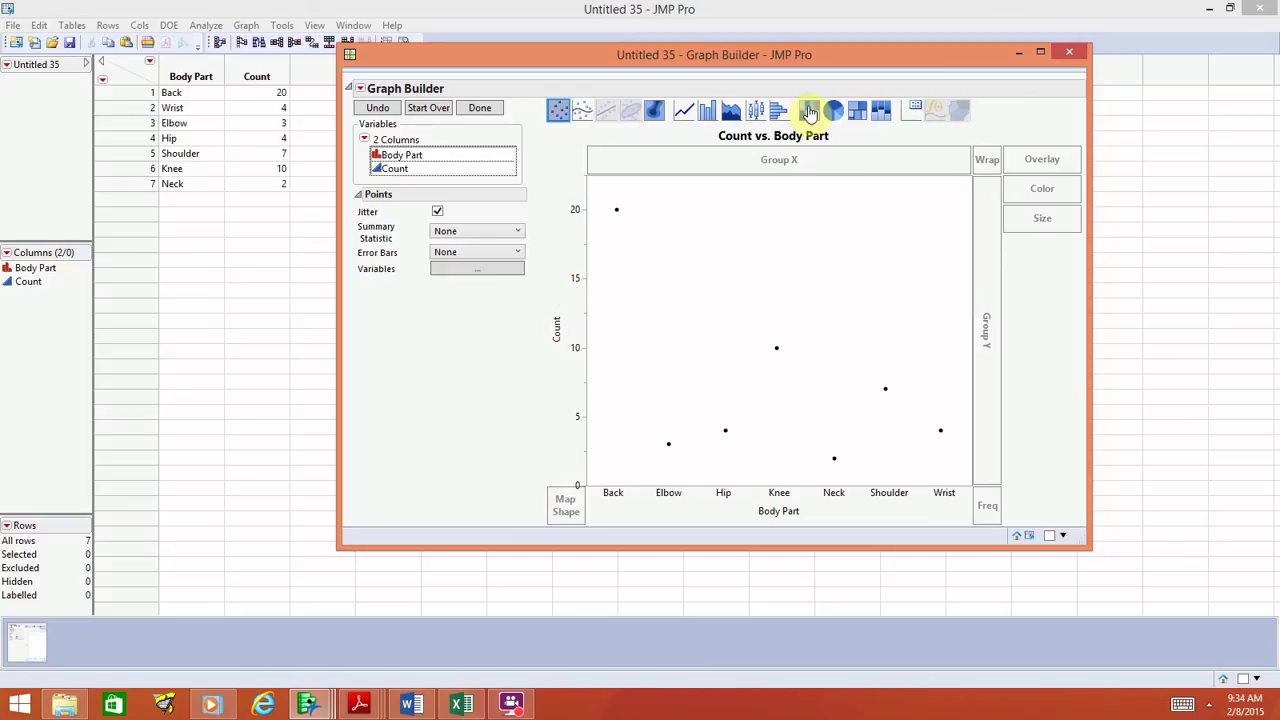
- Switch the Count vs. Body Part plot from points to bars
{"action": "left_click", "coordinate": [710, 113]}
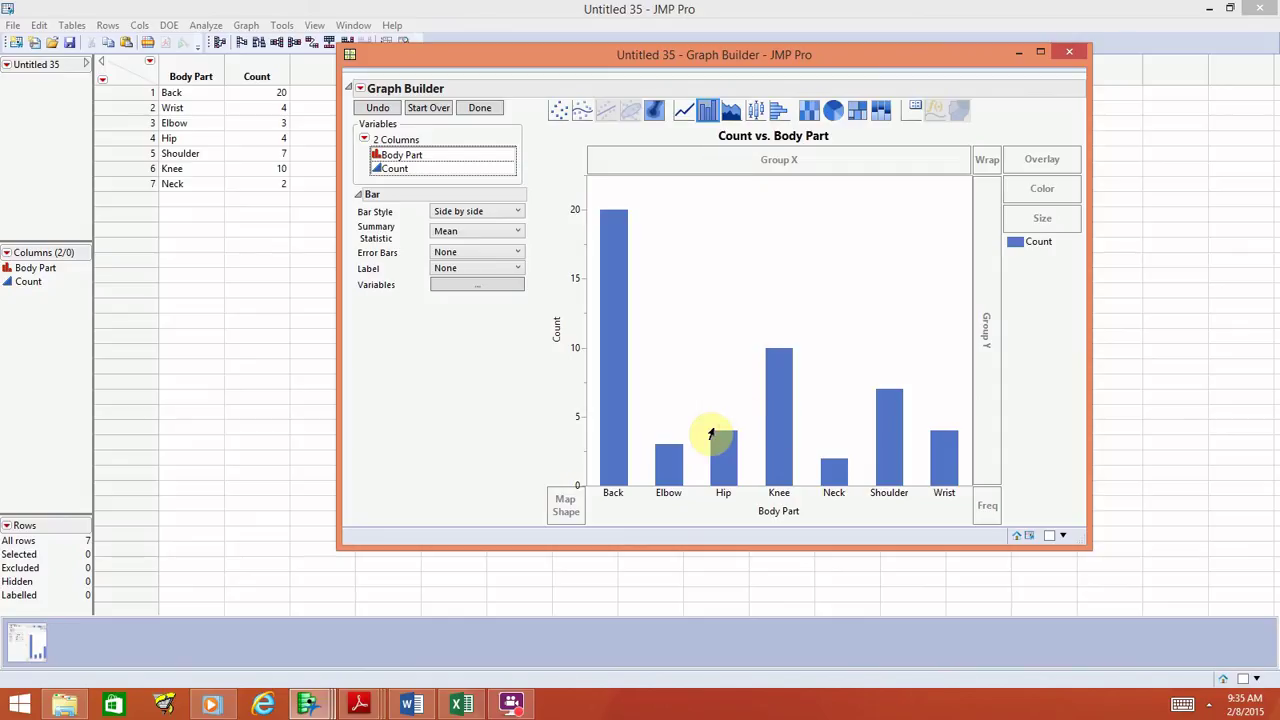
{"action": "mouse_move", "coordinate": [623, 461]}
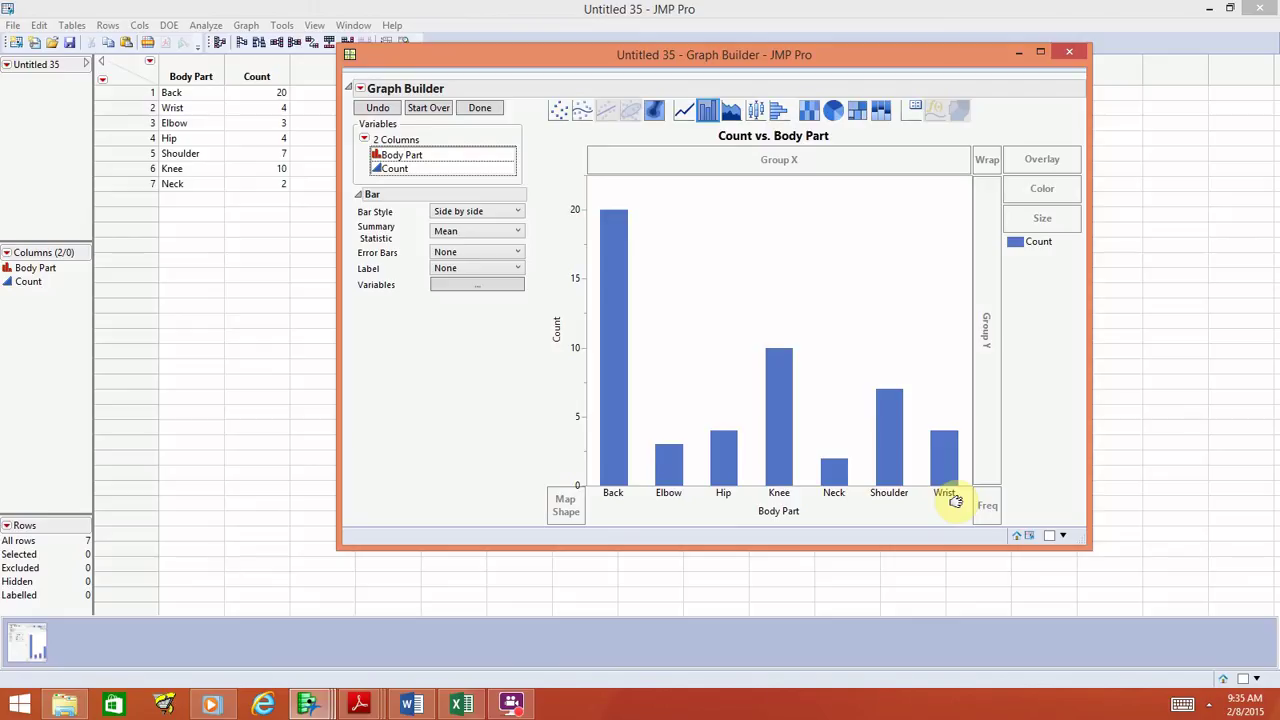
{"action": "left_click", "coordinate": [399, 170]}
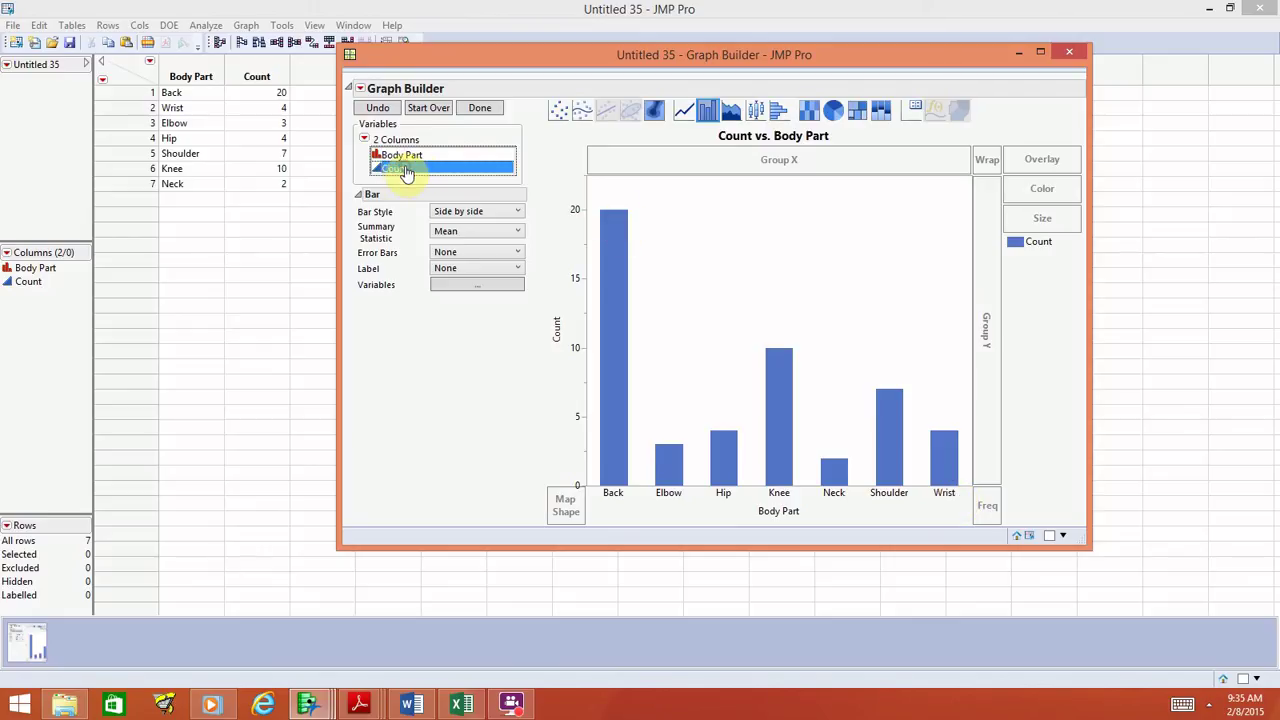
- Order the body-part bars by Count ascending, from Neck (2) up to Back (20)
{"action": "left_click_drag", "start_coordinate": [405, 172], "coordinate": [650, 200]}
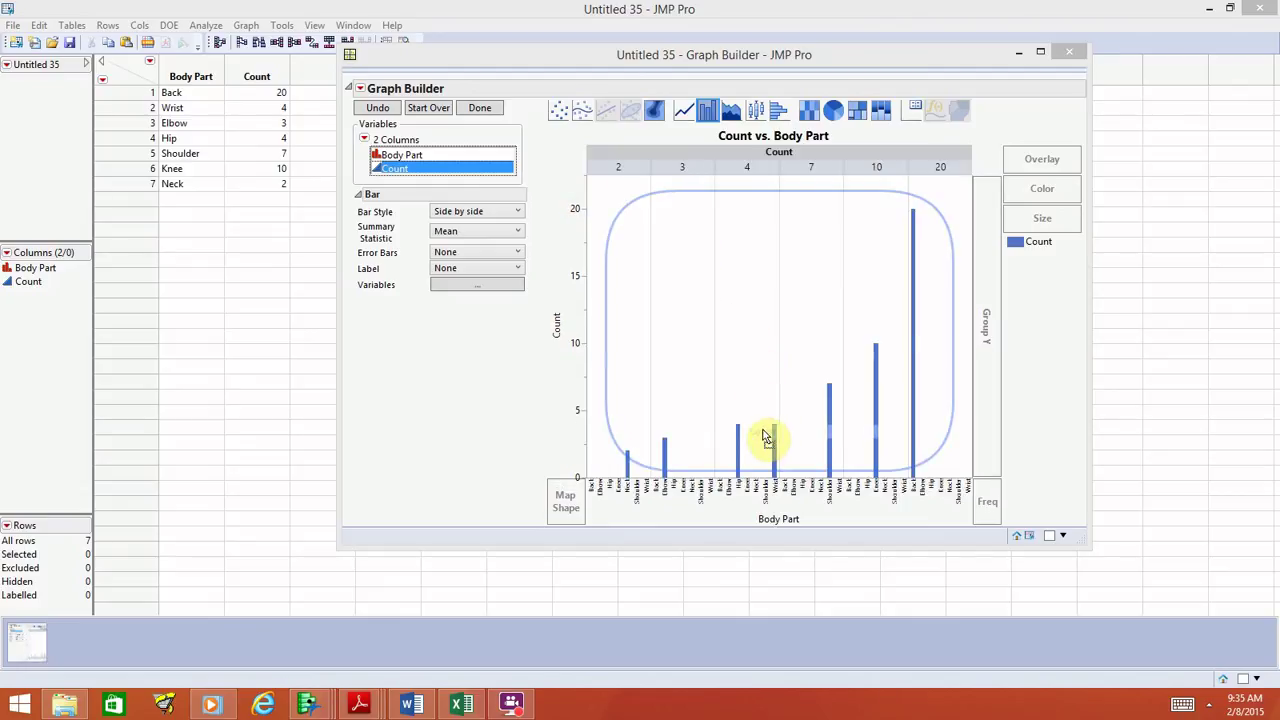
{"action": "left_click_drag", "start_coordinate": [765, 437], "coordinate": [755, 462]}
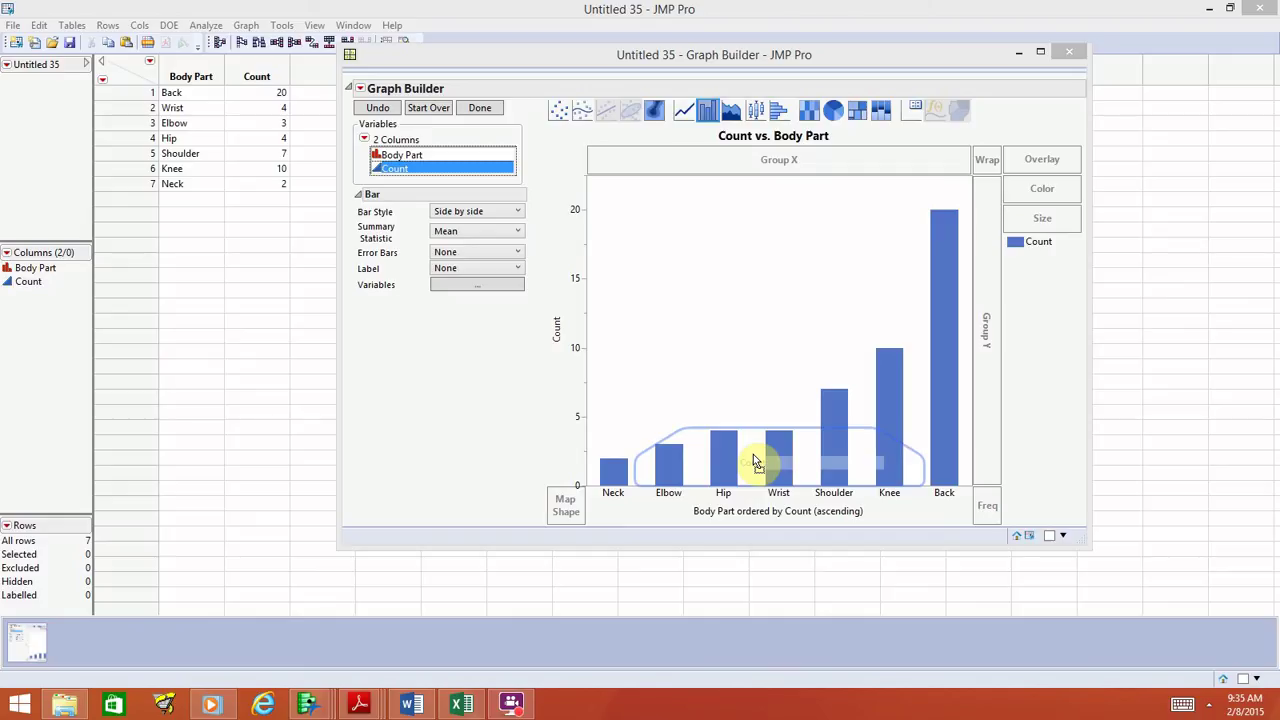
{"action": "left_click_drag", "start_coordinate": [755, 462], "coordinate": [756, 460]}
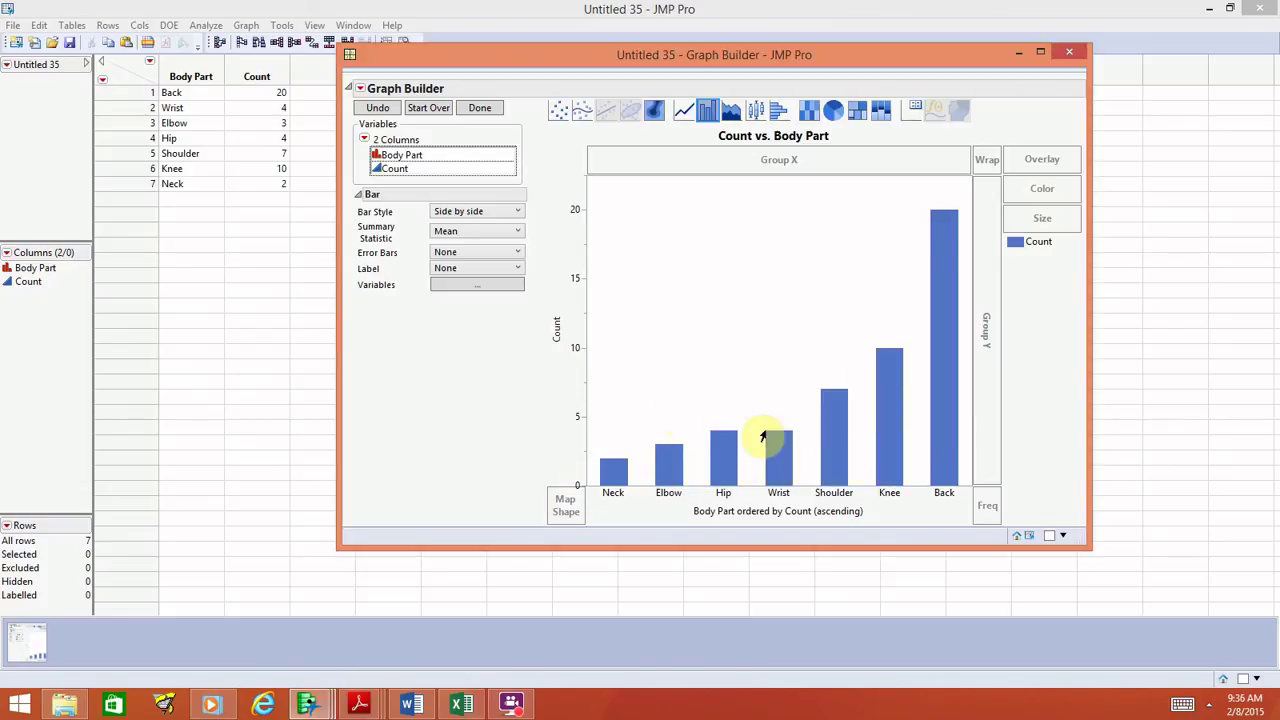
{"action": "mouse_move", "coordinate": [819, 418]}
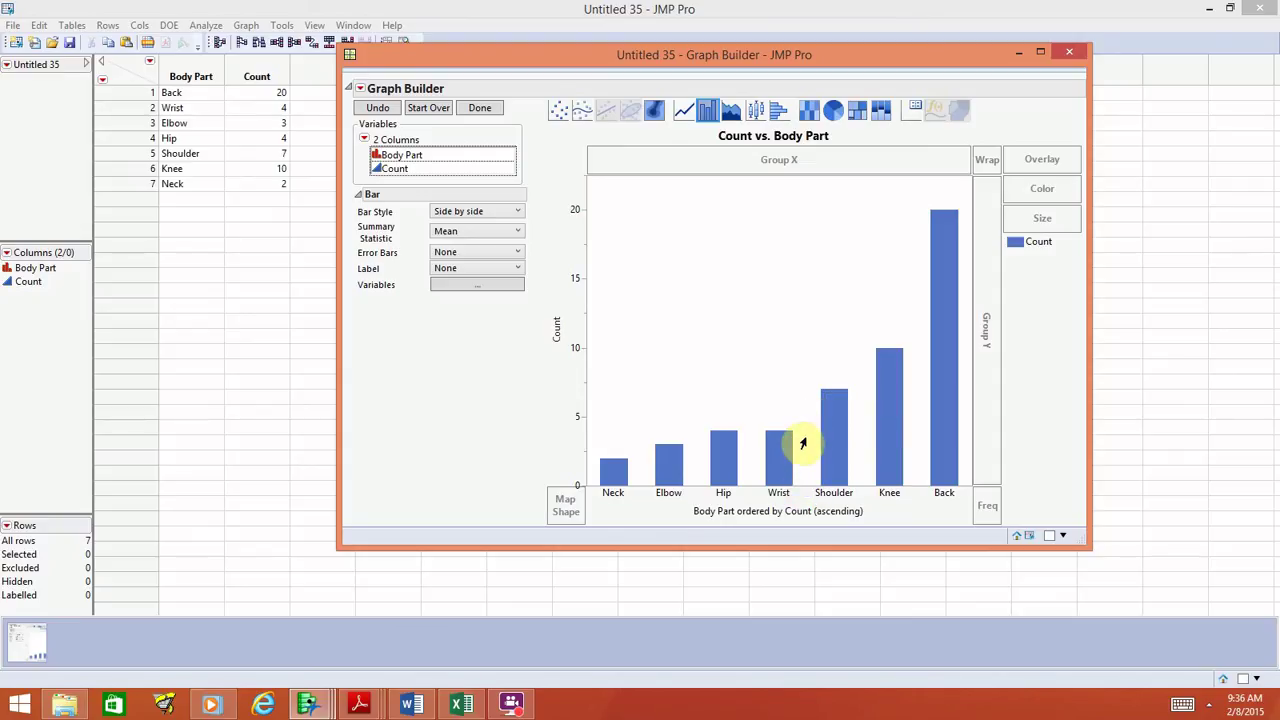
- Uncheck Ascending so bars run descending from Back (20) to Neck (2)
{"action": "right_click", "coordinate": [807, 493]}
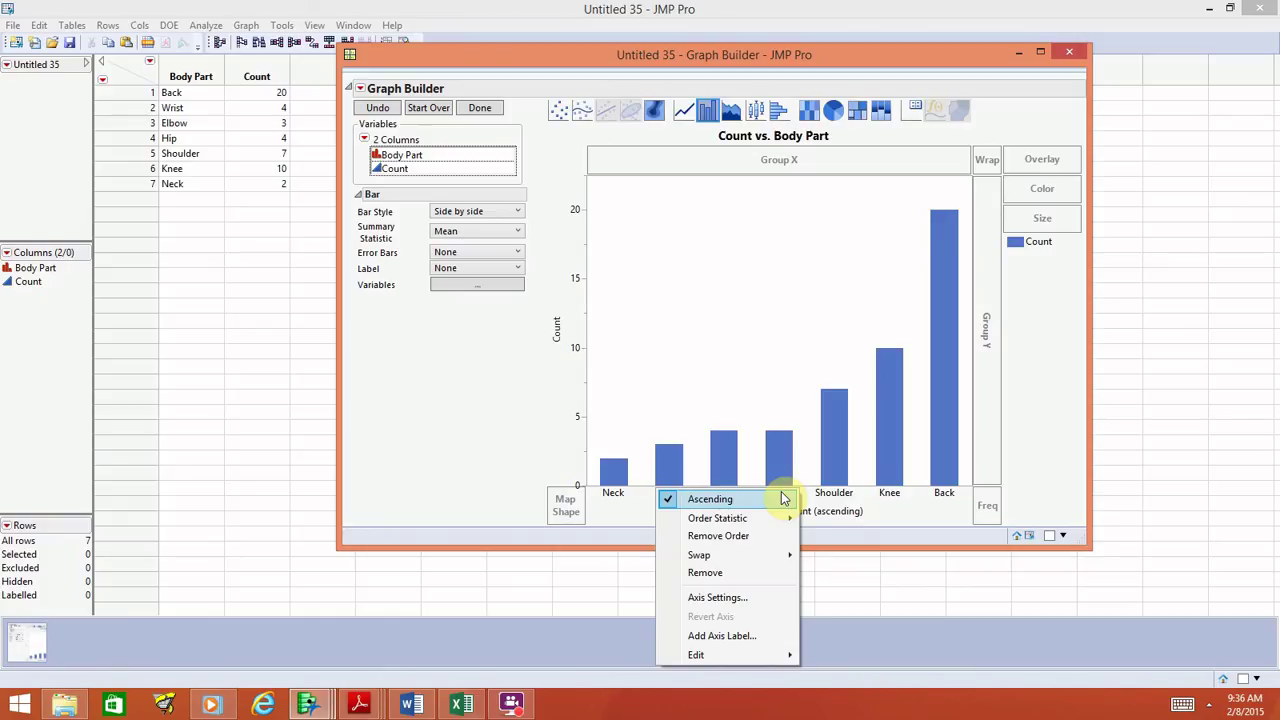
{"action": "left_click", "coordinate": [778, 498]}
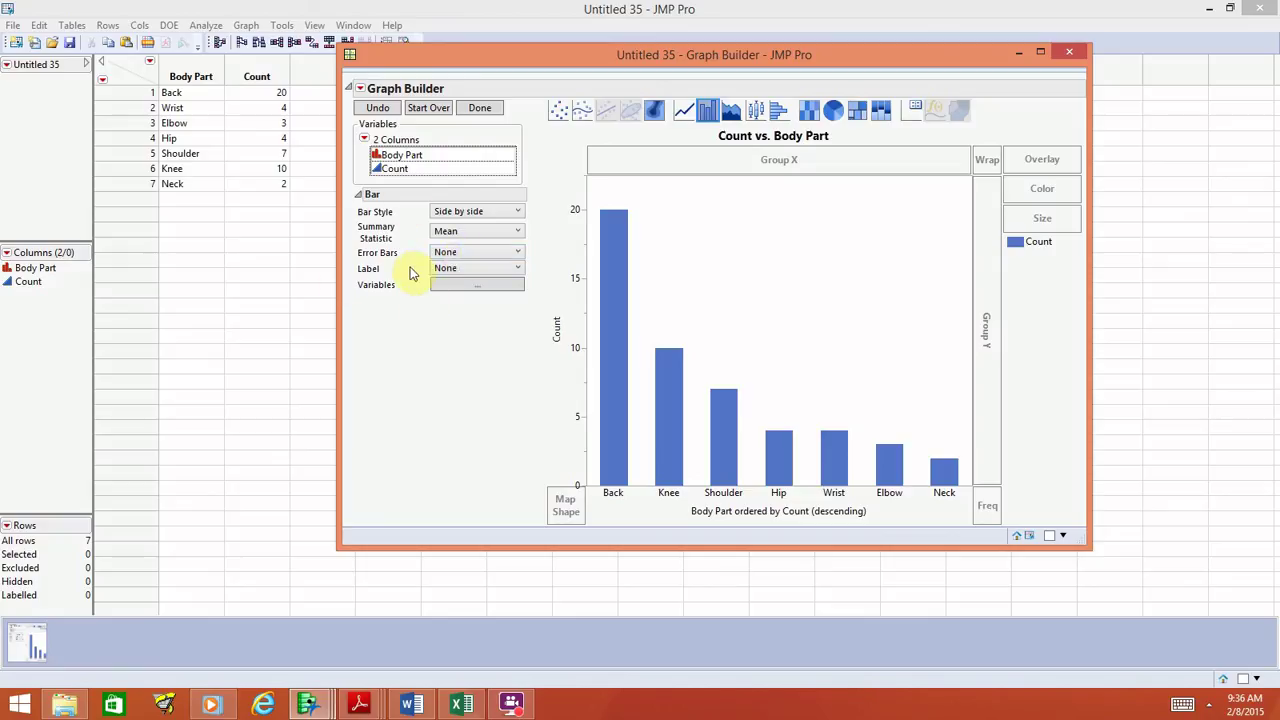
- Set the bar Label option to Value so each bar shows its count
{"action": "left_click", "coordinate": [518, 269]}
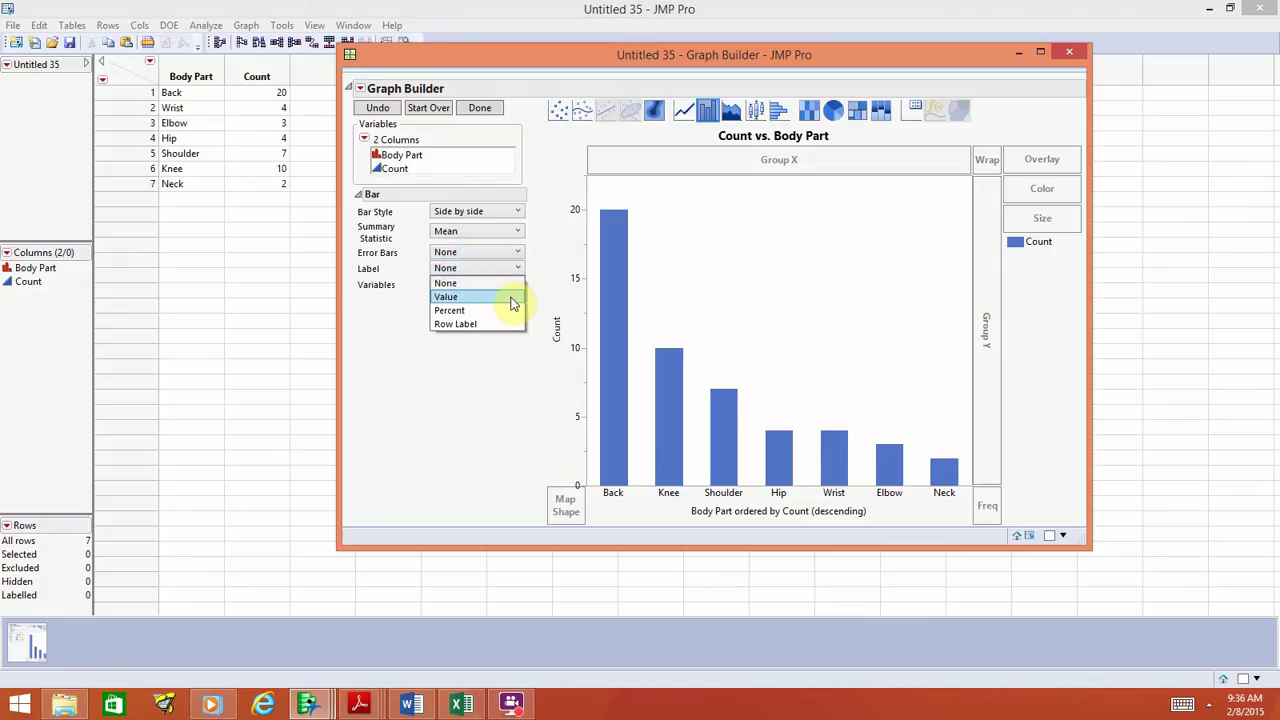
{"action": "left_click", "coordinate": [511, 300]}
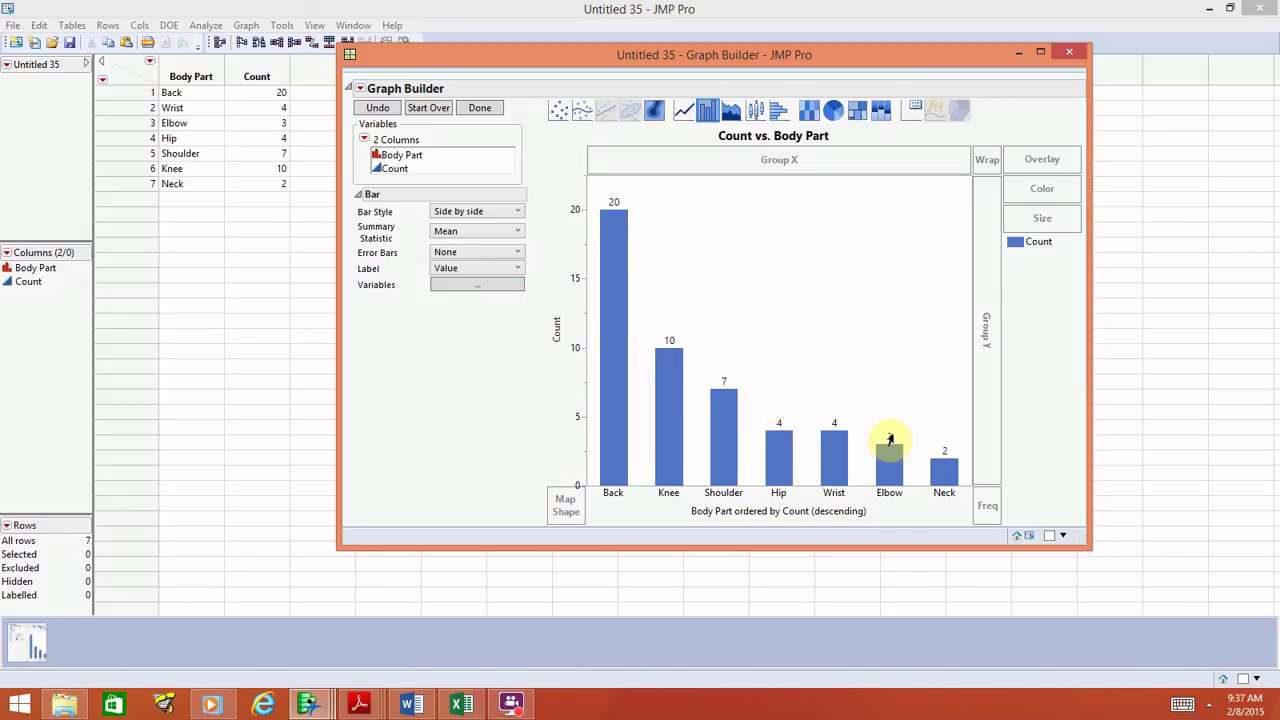
{"action": "mouse_move", "coordinate": [944, 465]}
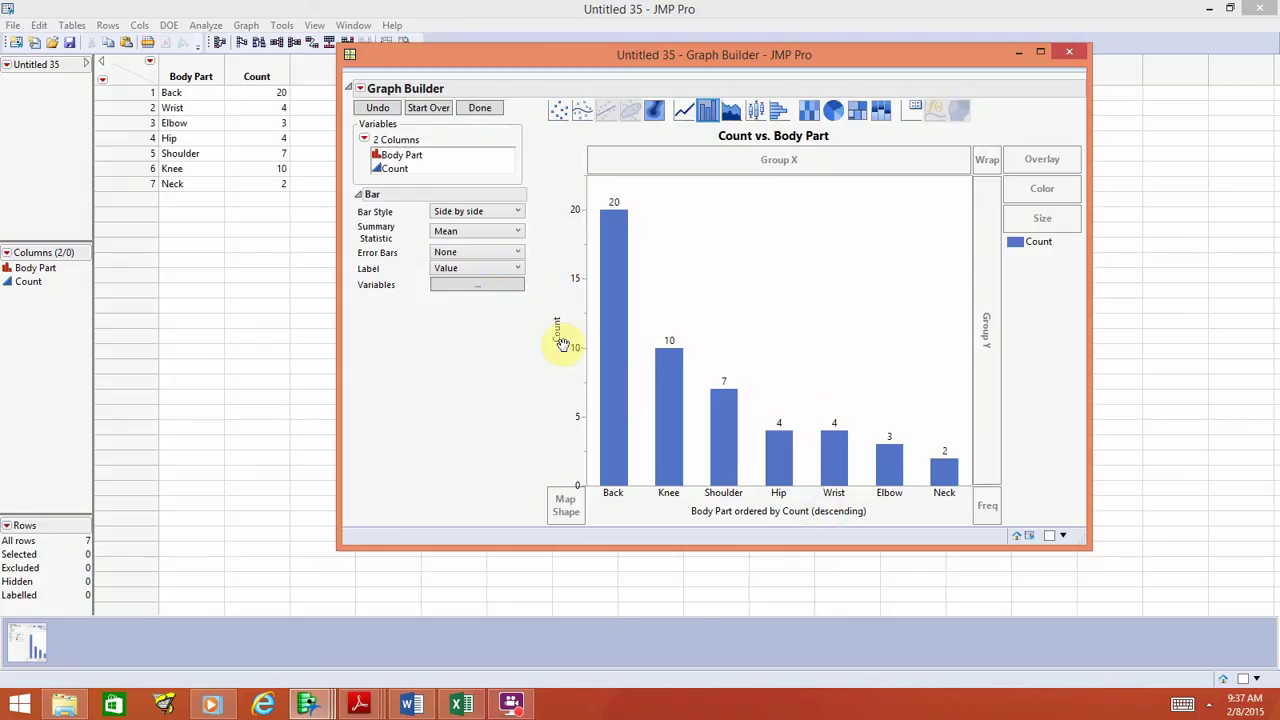
- Retitle the x-axis 'Body Part' and the y-axis 'Frequency'
{"action": "left_click", "coordinate": [797, 512]}
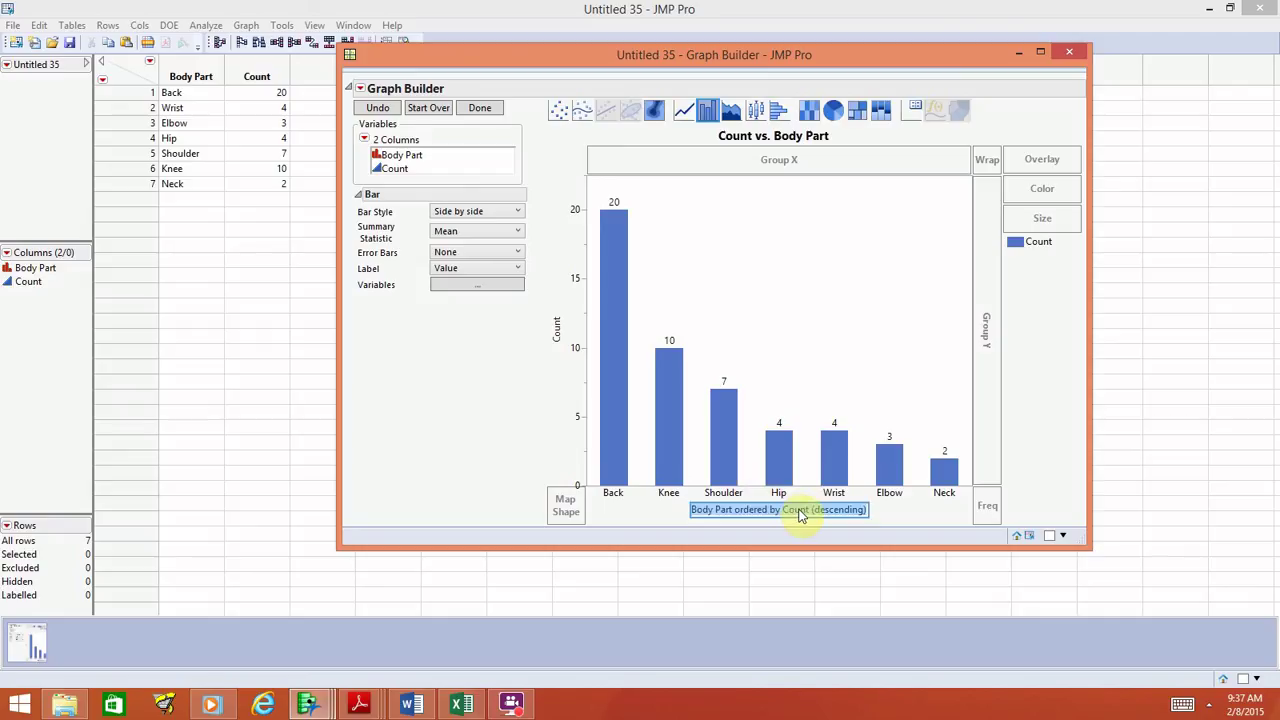
{"action": "type", "text": "Body "}
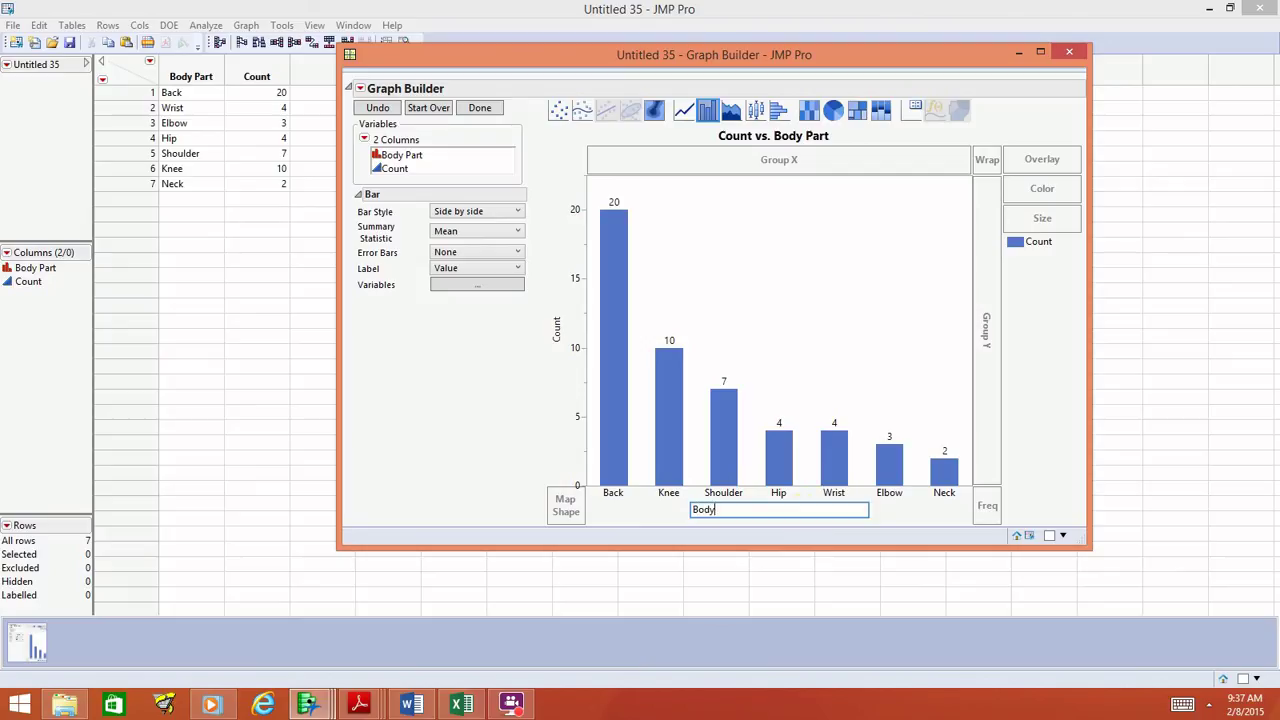
{"action": "type", "text": "Part"}
{"action": "left_click", "coordinate": [765, 374]}
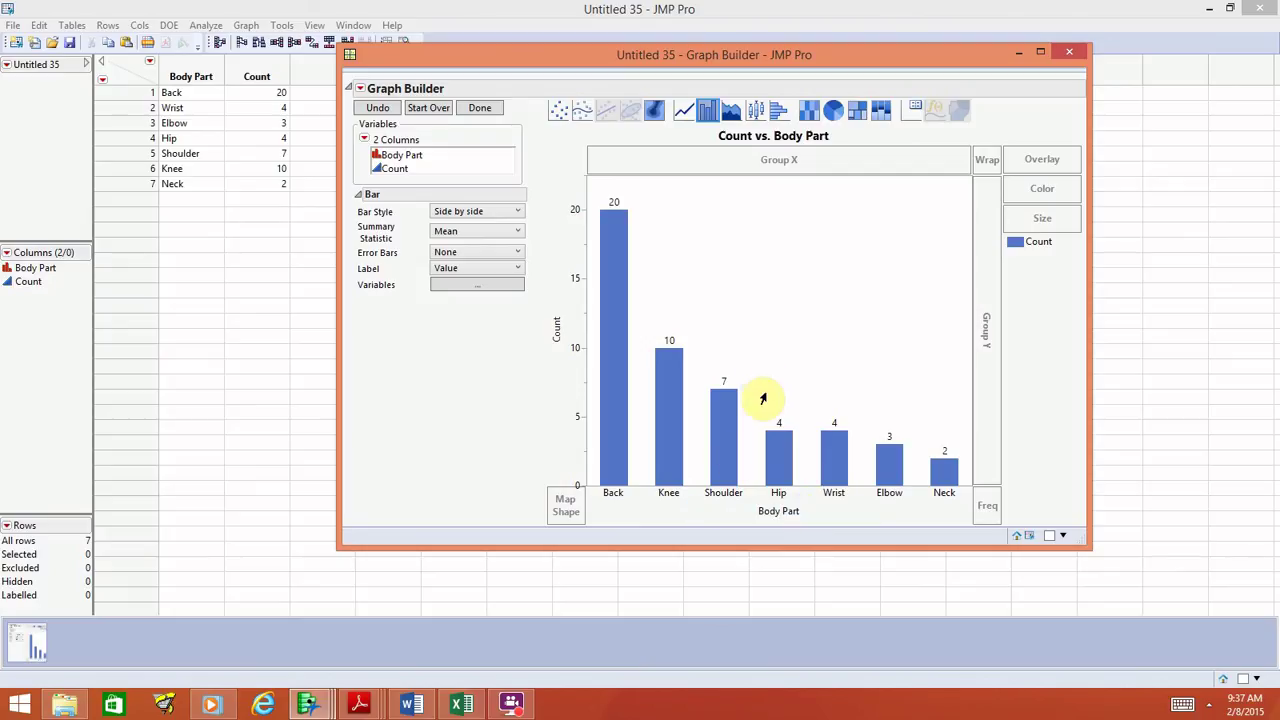
{"action": "left_click", "coordinate": [555, 336]}
{"action": "type", "text": "F"}
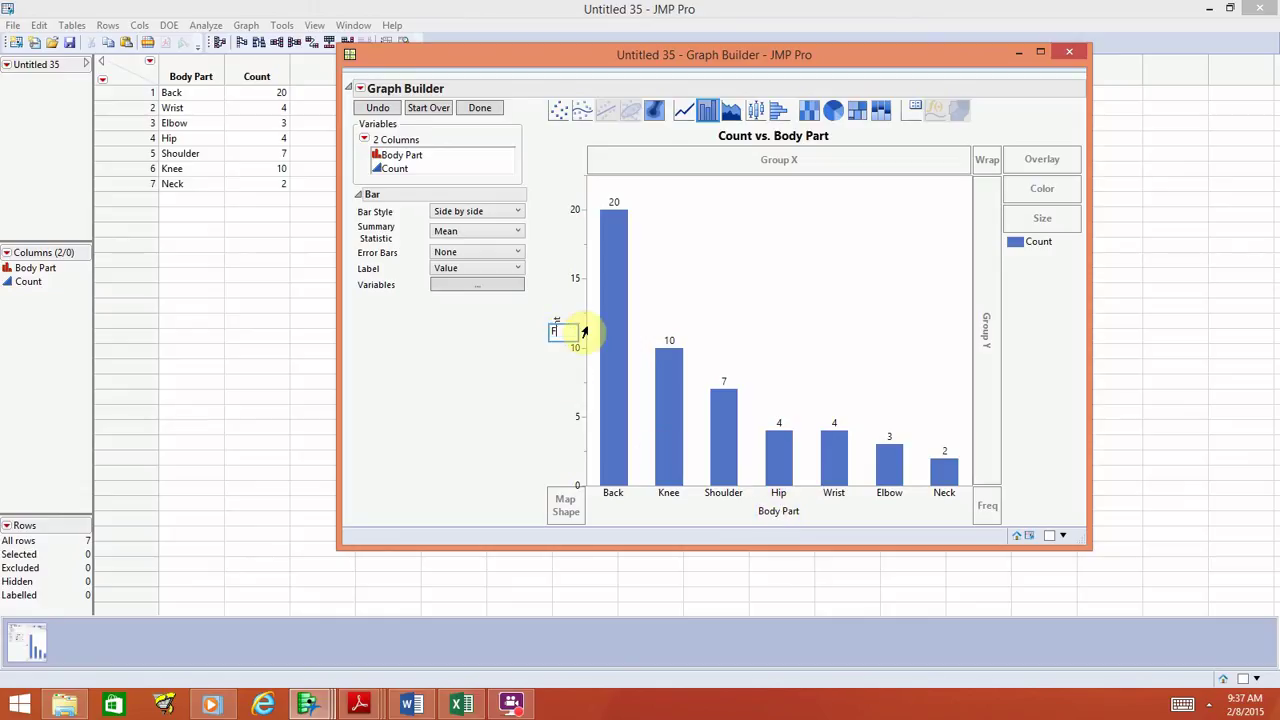
{"action": "type", "text": "requ"}
{"action": "type", "text": "ency"}
{"action": "key", "text": "Return"}
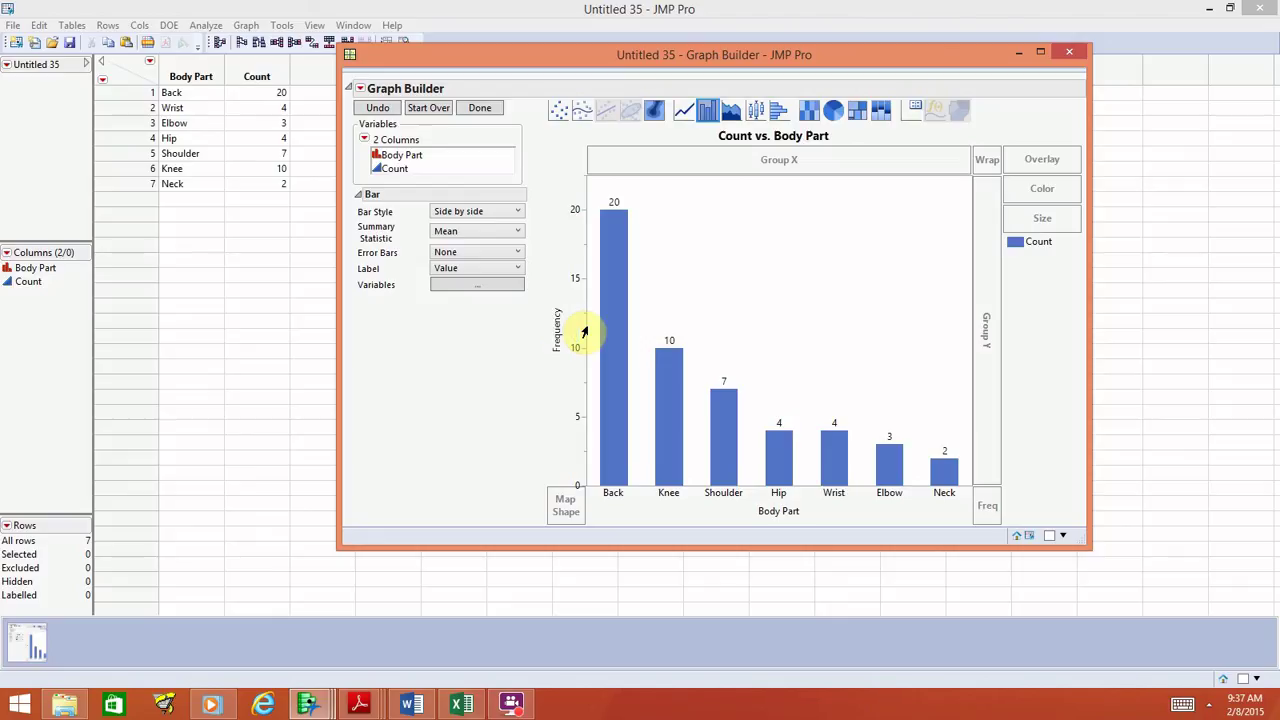
- Retitle the graph from 'Count vs. Body Part' to 'Bar Graph'
{"action": "left_click", "coordinate": [735, 133]}
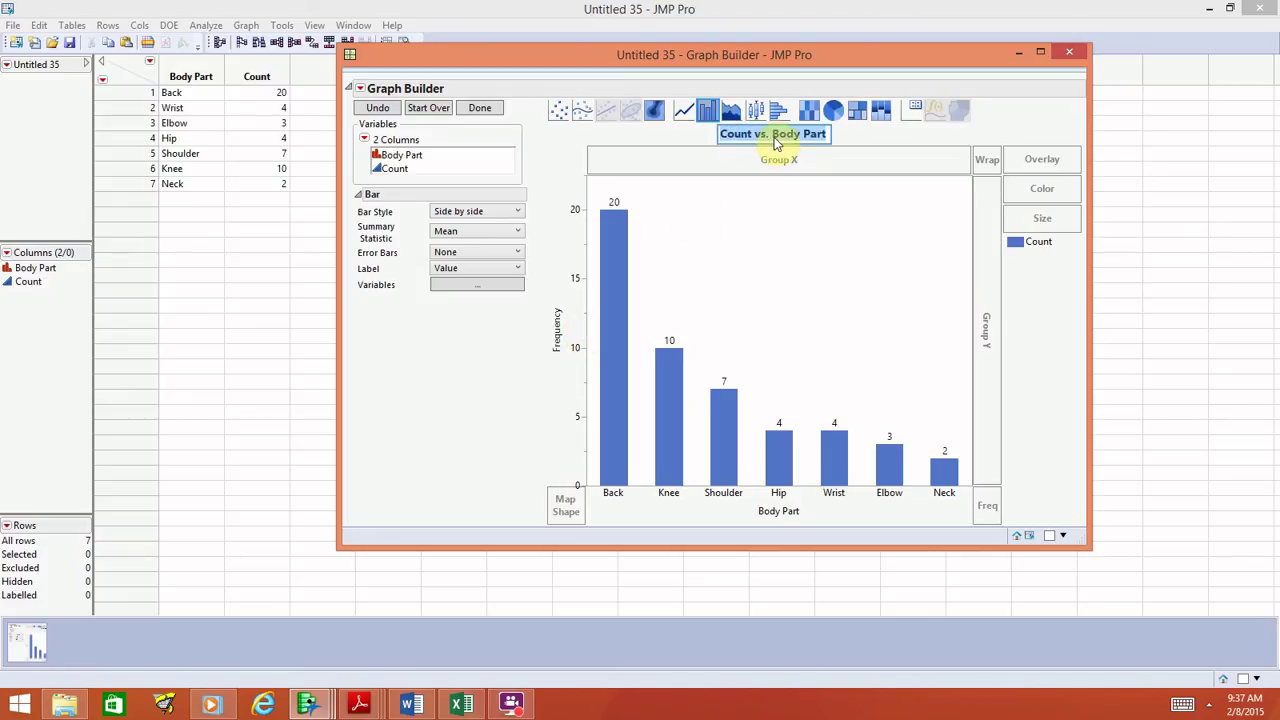
{"action": "type", "text": "Bar Graph"}
{"action": "left_click", "coordinate": [805, 229]}
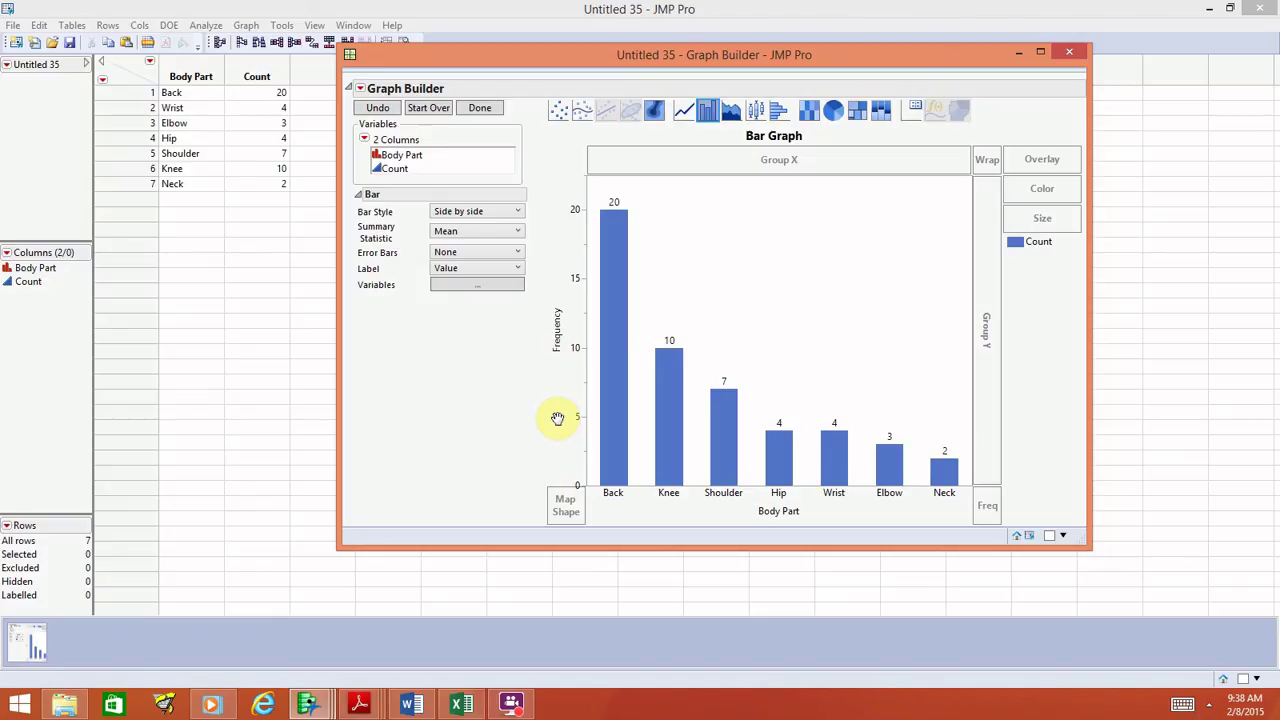
- Try % of Total bars, rename the y-axis from Frequency to 'Percent', then revert the bars to counts
{"action": "left_click", "coordinate": [519, 234]}
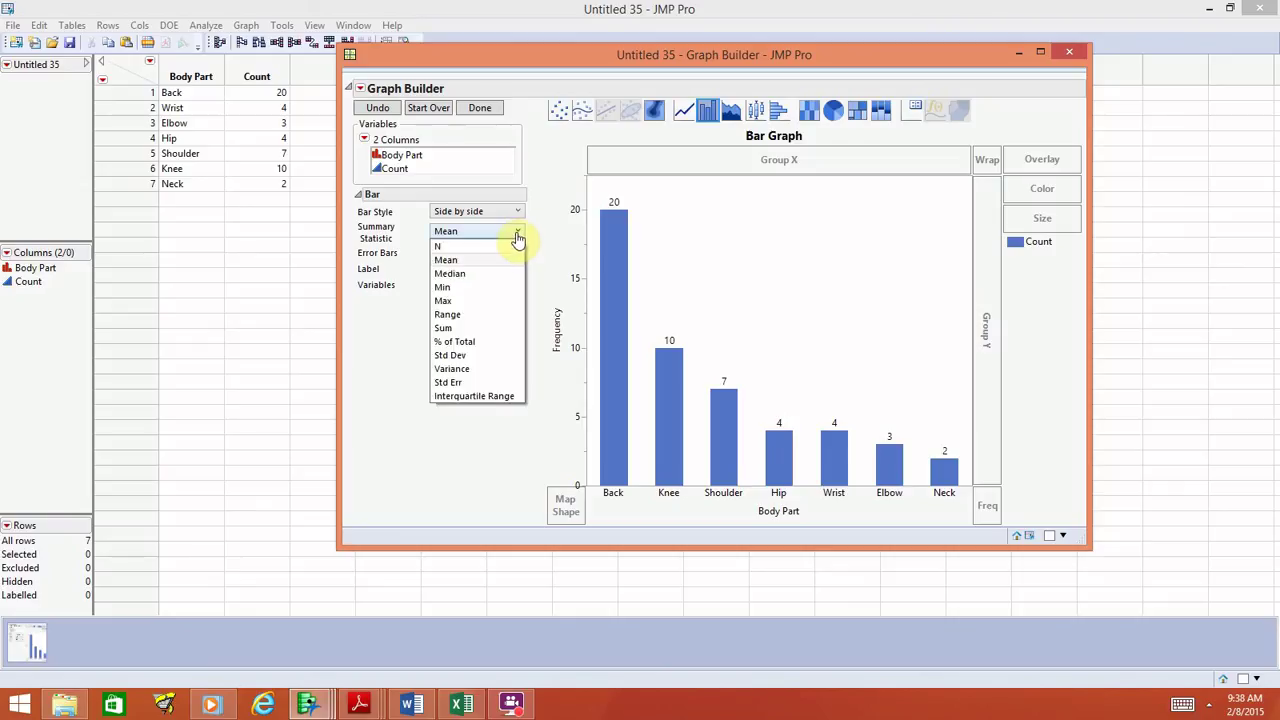
{"action": "left_click", "coordinate": [510, 344]}
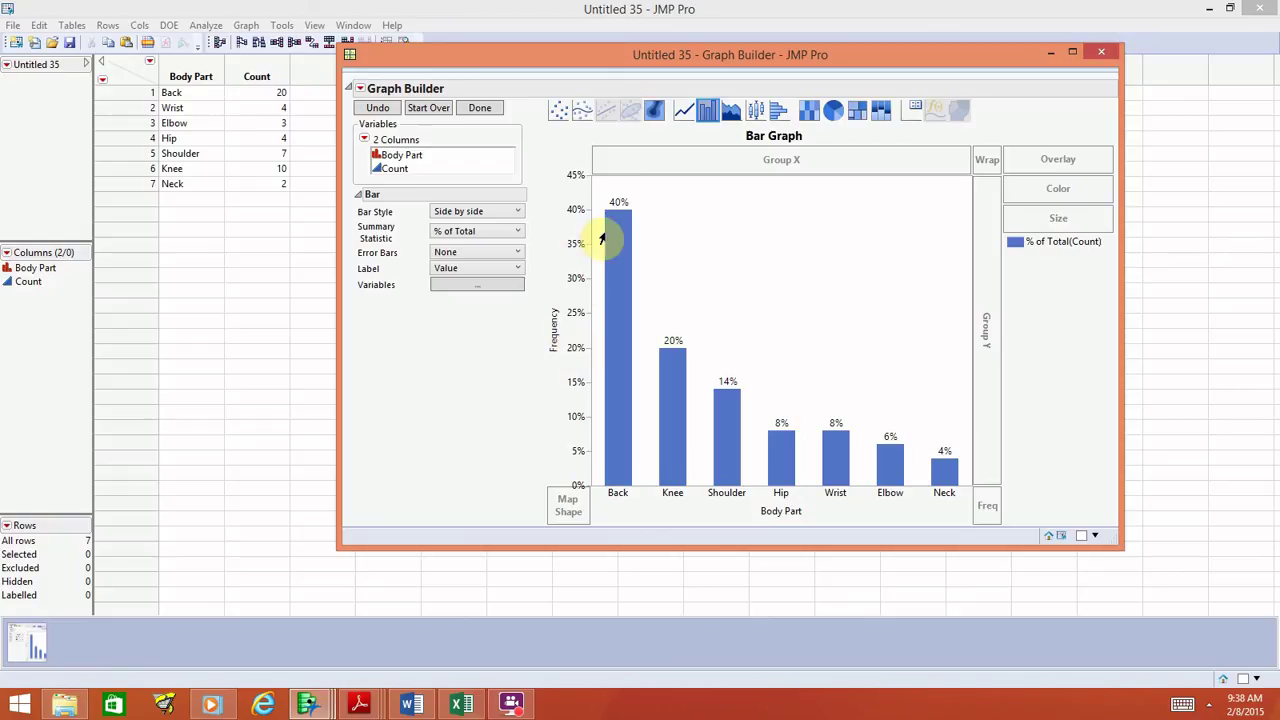
{"action": "mouse_move", "coordinate": [611, 216]}
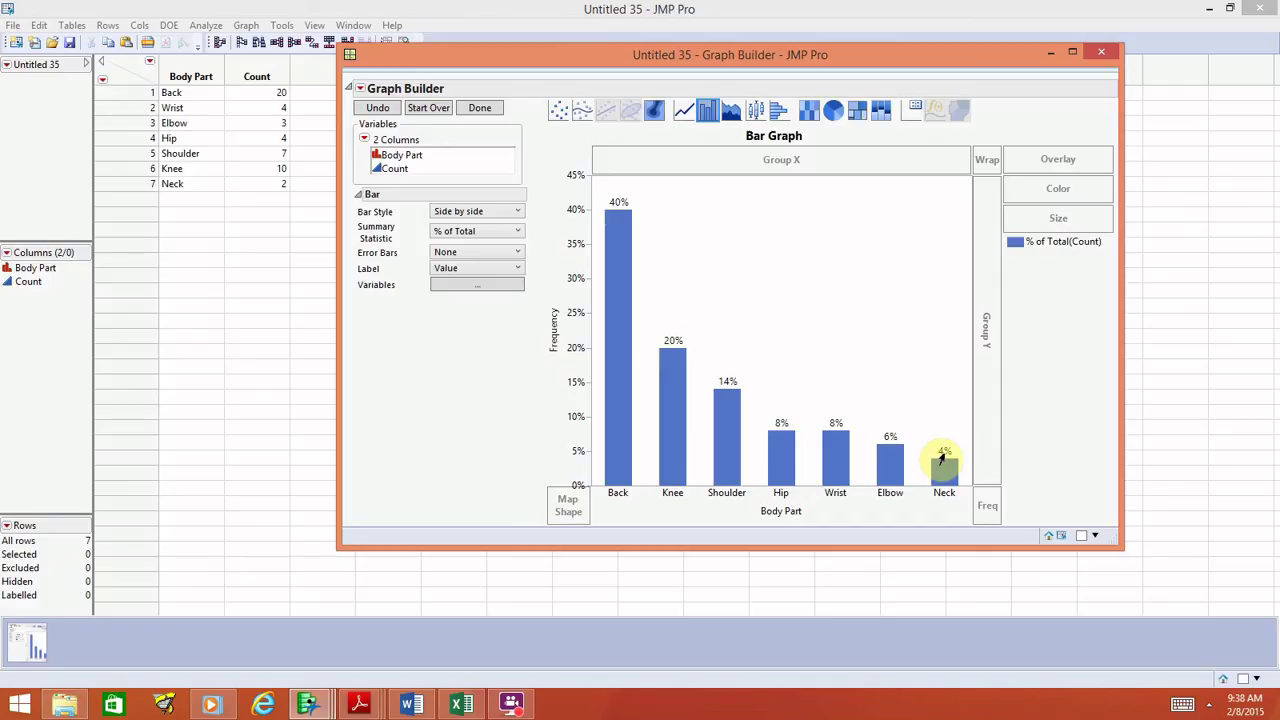
{"action": "left_click", "coordinate": [553, 338]}
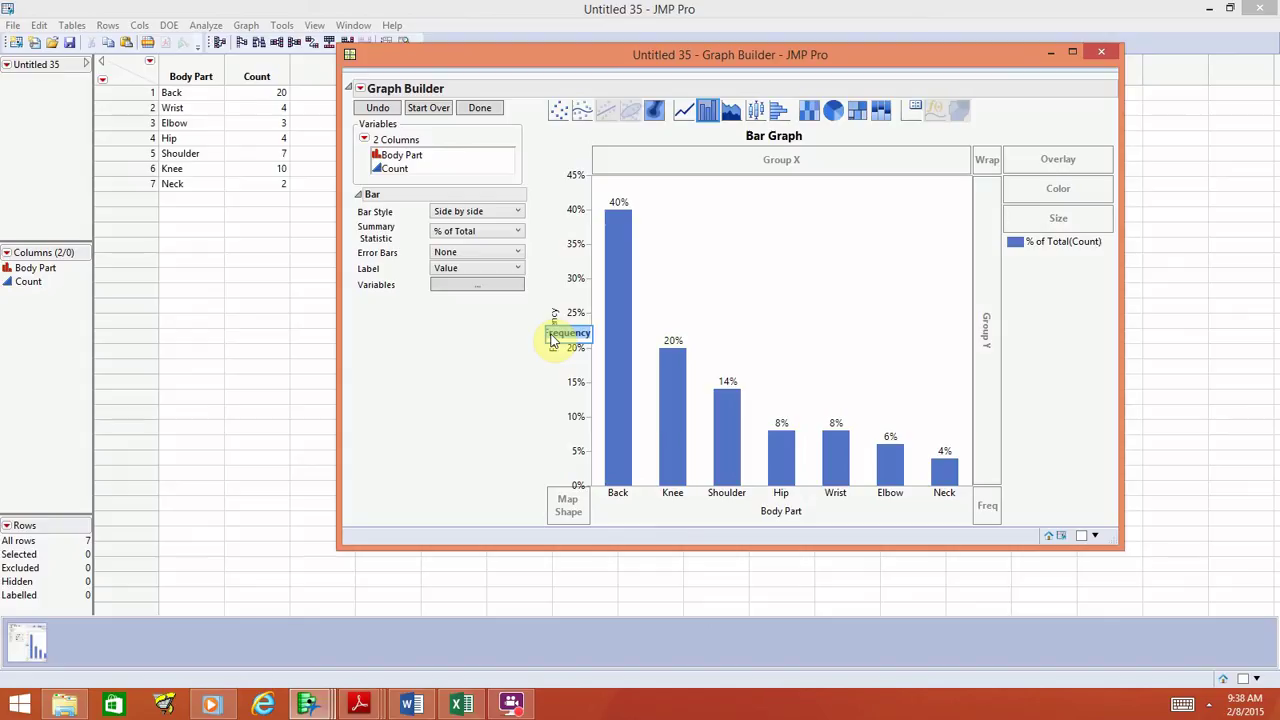
{"action": "type", "text": "Percent"}
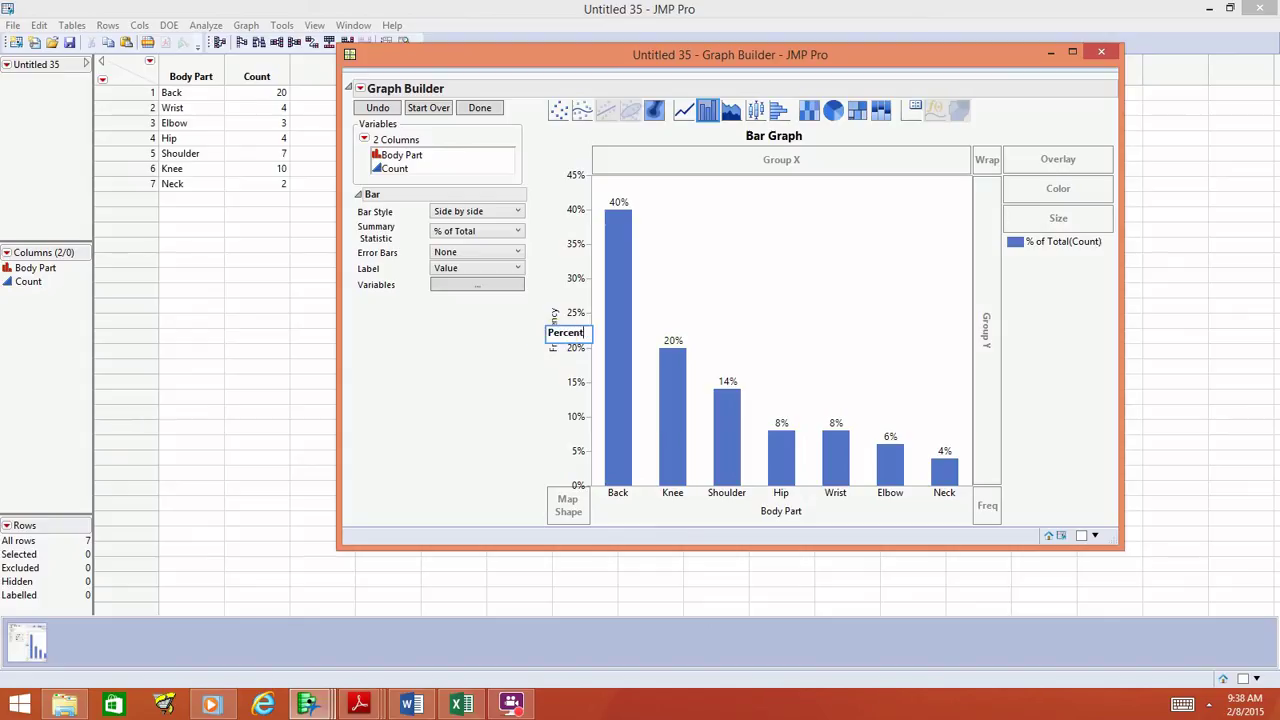
{"action": "key", "text": "Return"}
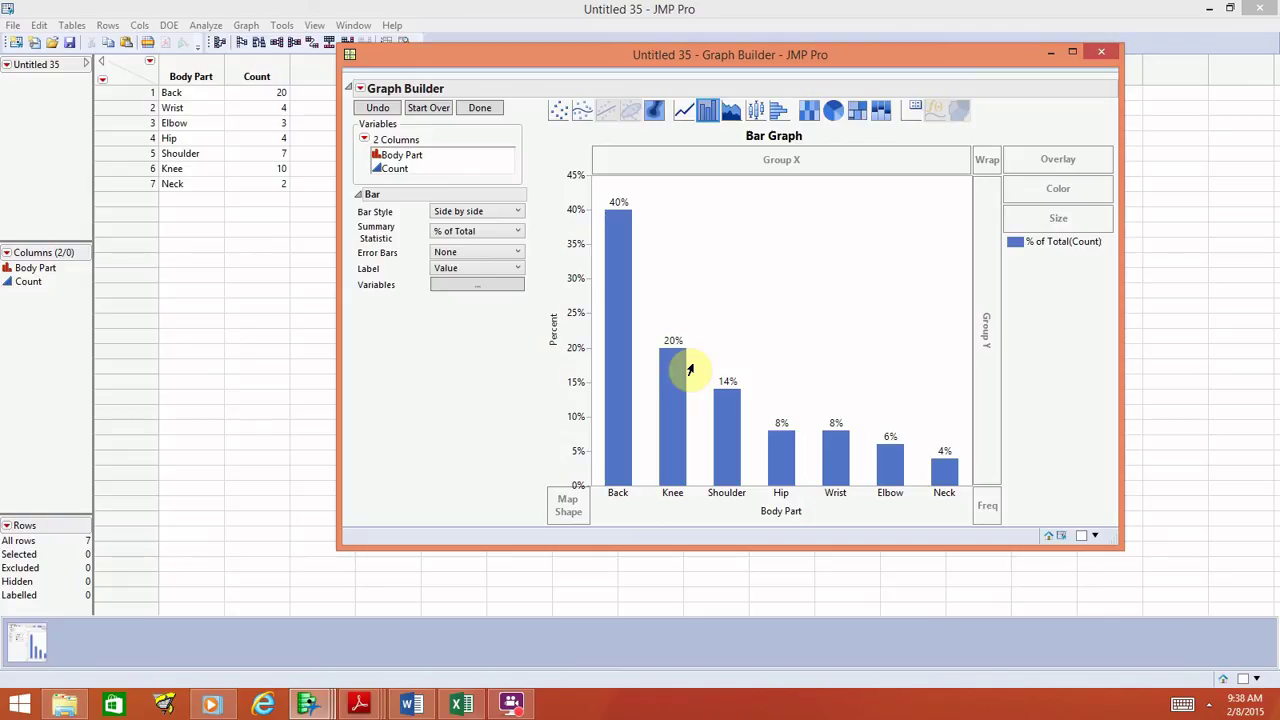
{"action": "left_click", "coordinate": [517, 233]}
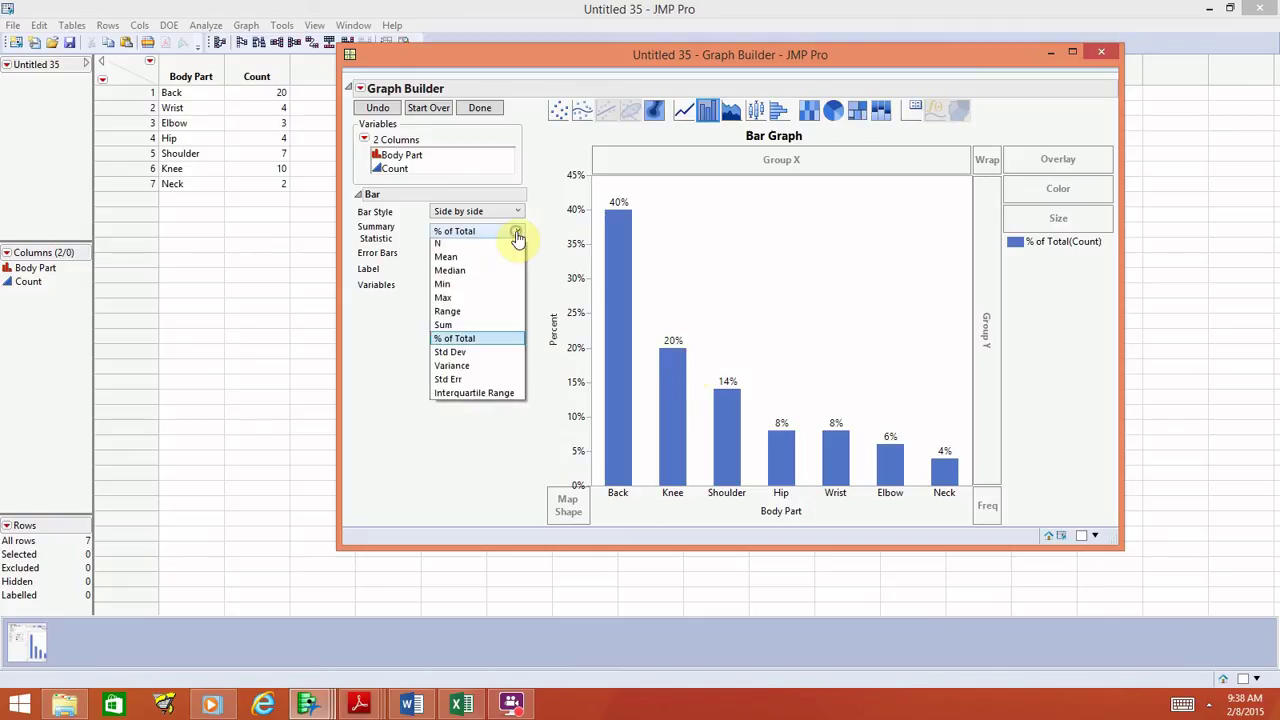
{"action": "left_click", "coordinate": [507, 257]}
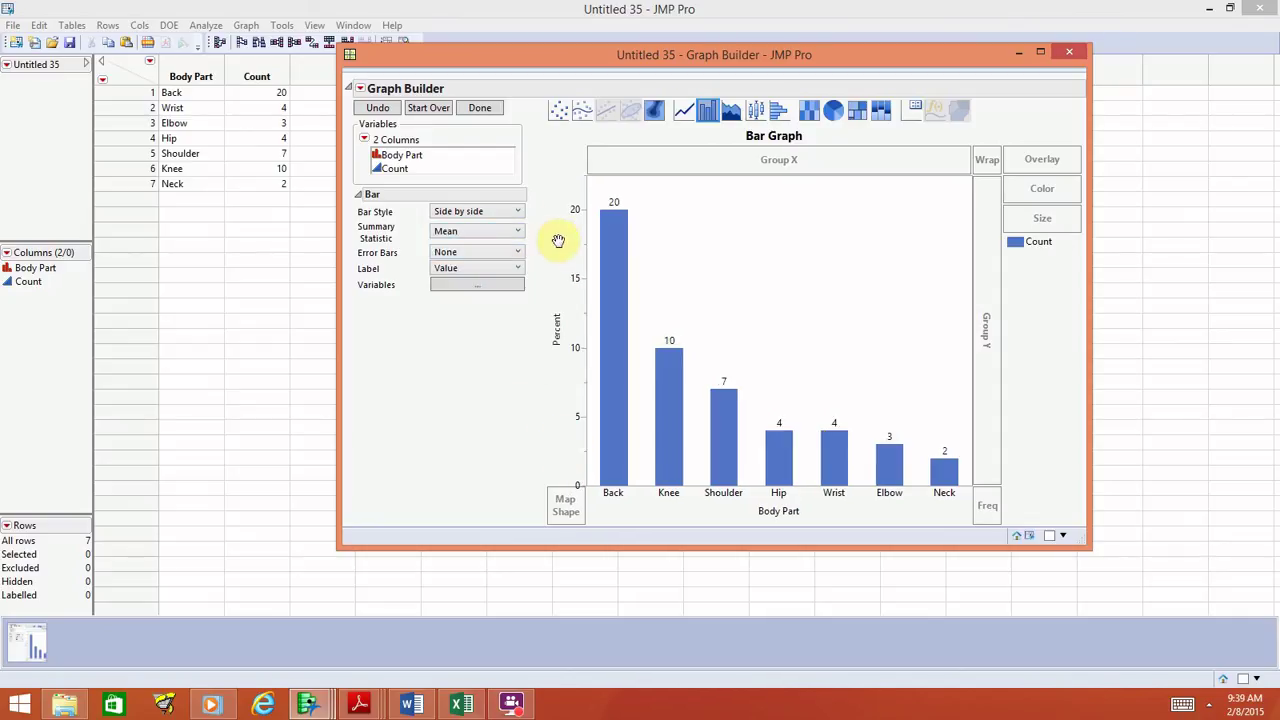
- Rename the y-axis title from 'Percent' back to 'Count'
{"action": "left_click", "coordinate": [553, 331]}
{"action": "type", "text": "Count"}
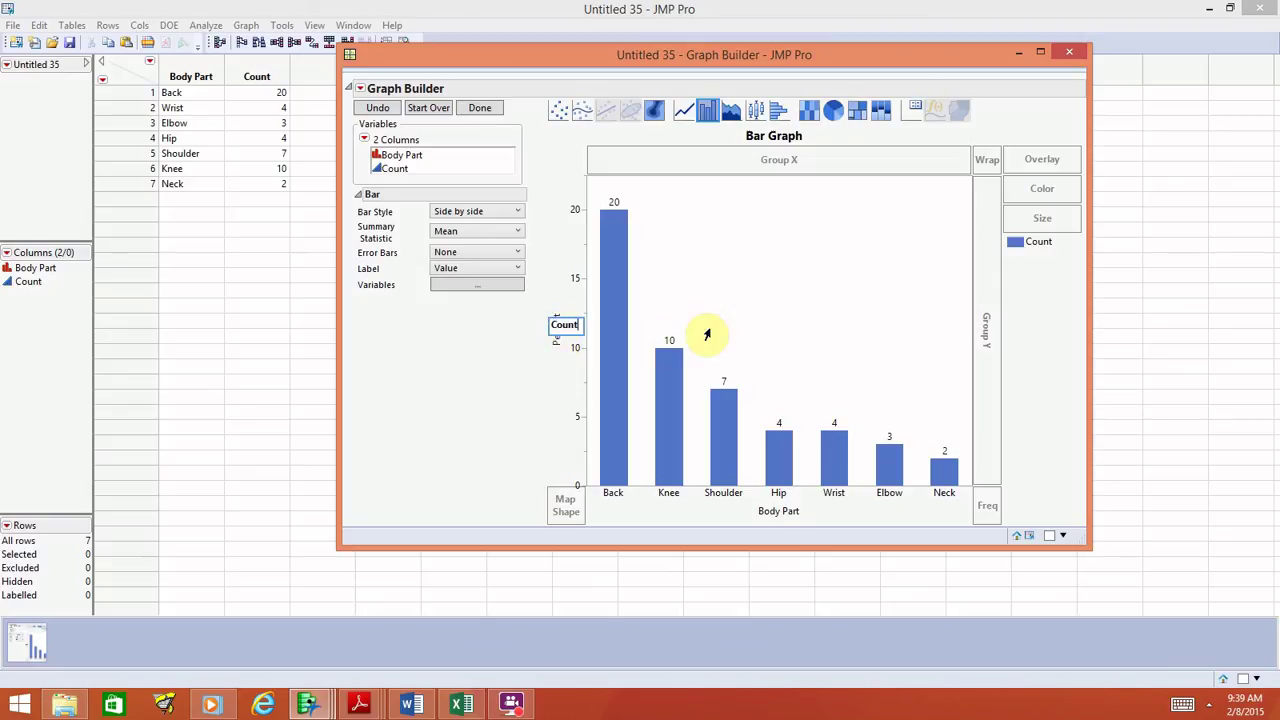
{"action": "key", "text": "Return"}
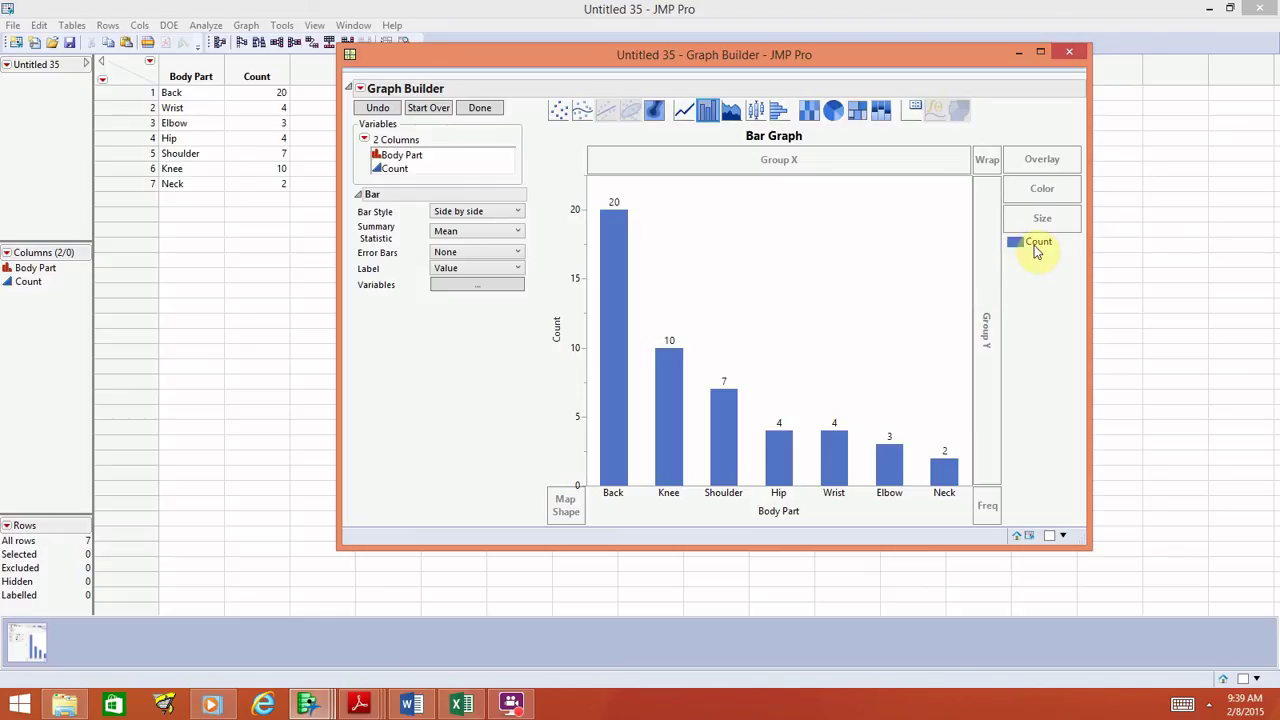
- Hide the Count legend and copy the bar graph with Edit > Copy Graph
{"action": "left_click", "coordinate": [360, 90]}
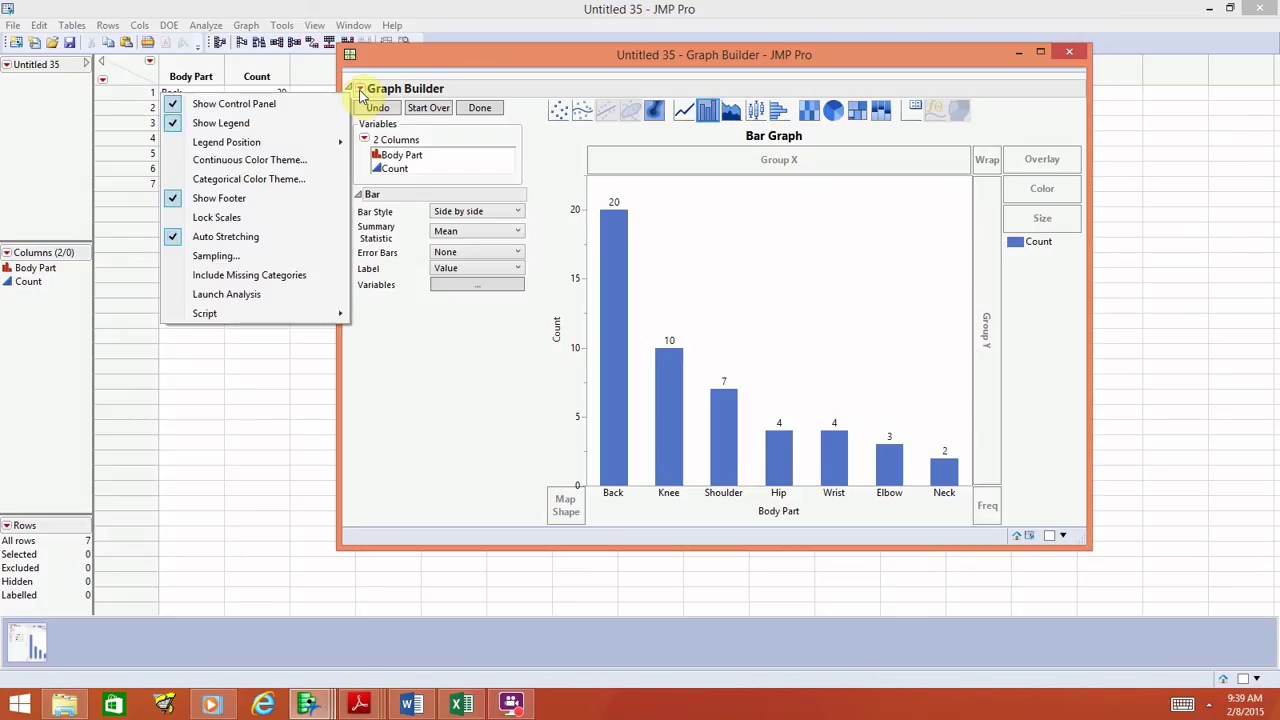
{"action": "left_click", "coordinate": [294, 133]}
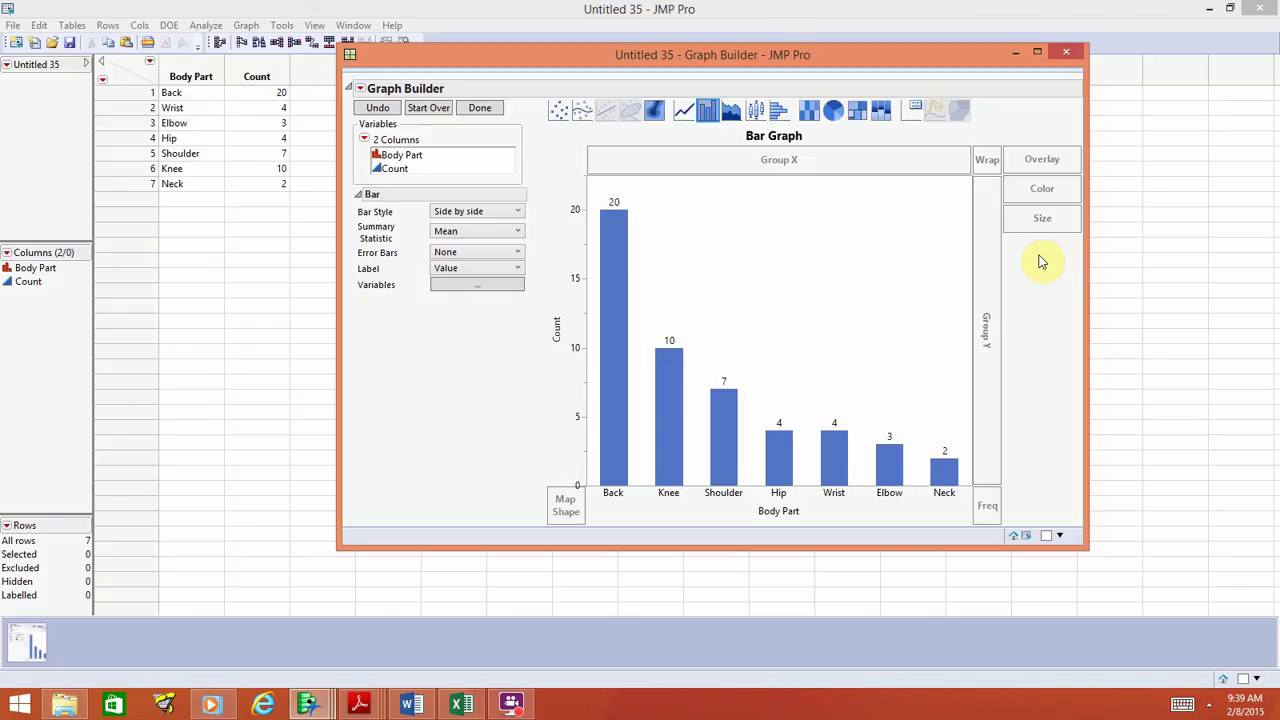
{"action": "right_click", "coordinate": [896, 246]}
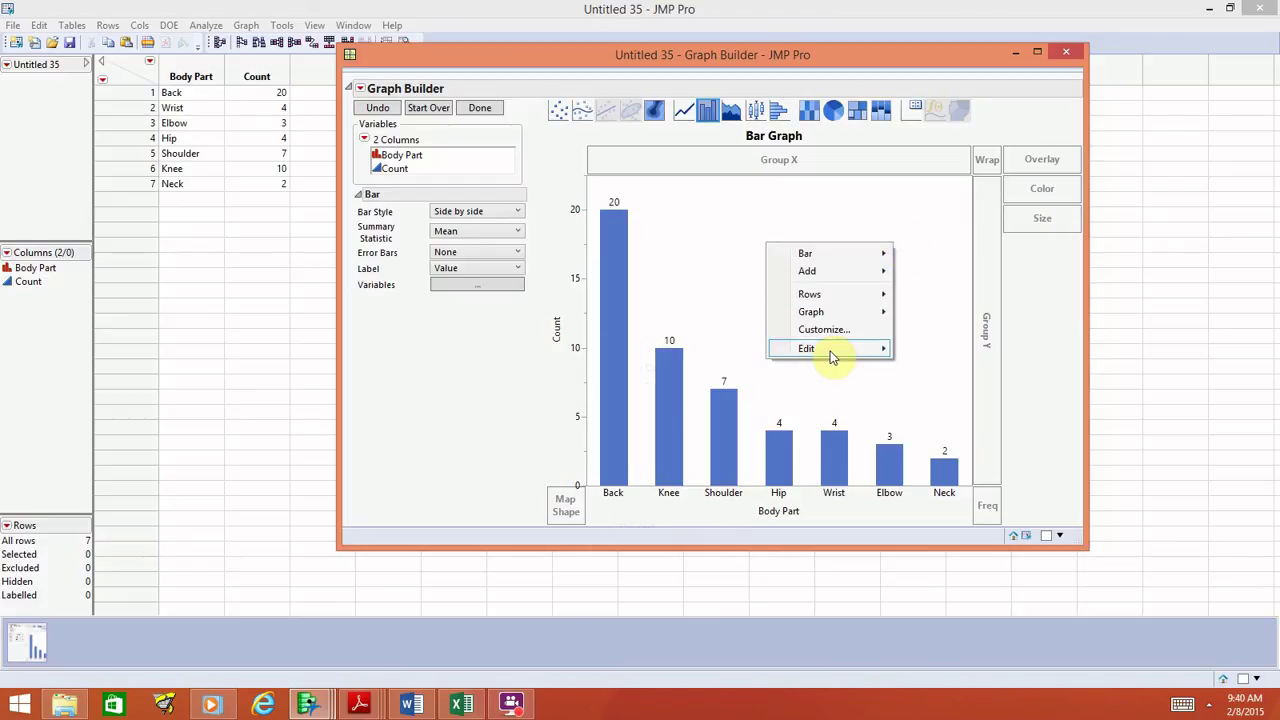
{"action": "mouse_move", "coordinate": [830, 352]}
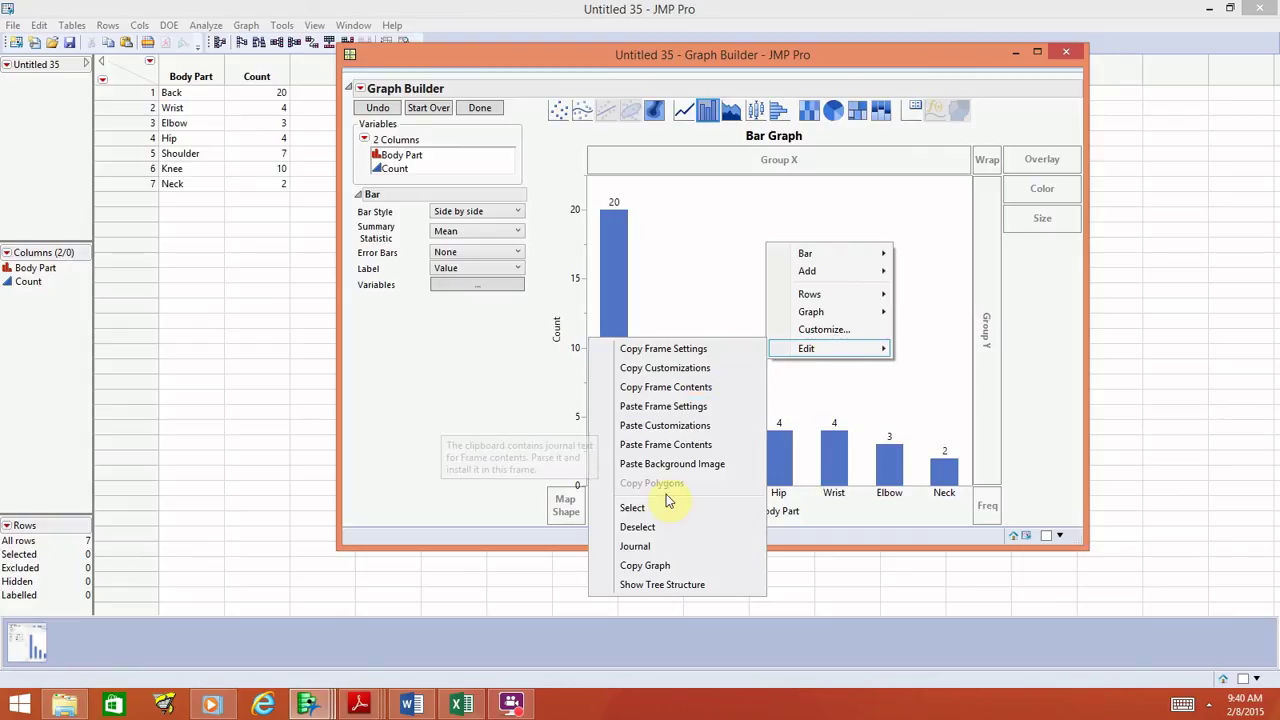
{"action": "left_click", "coordinate": [677, 566]}
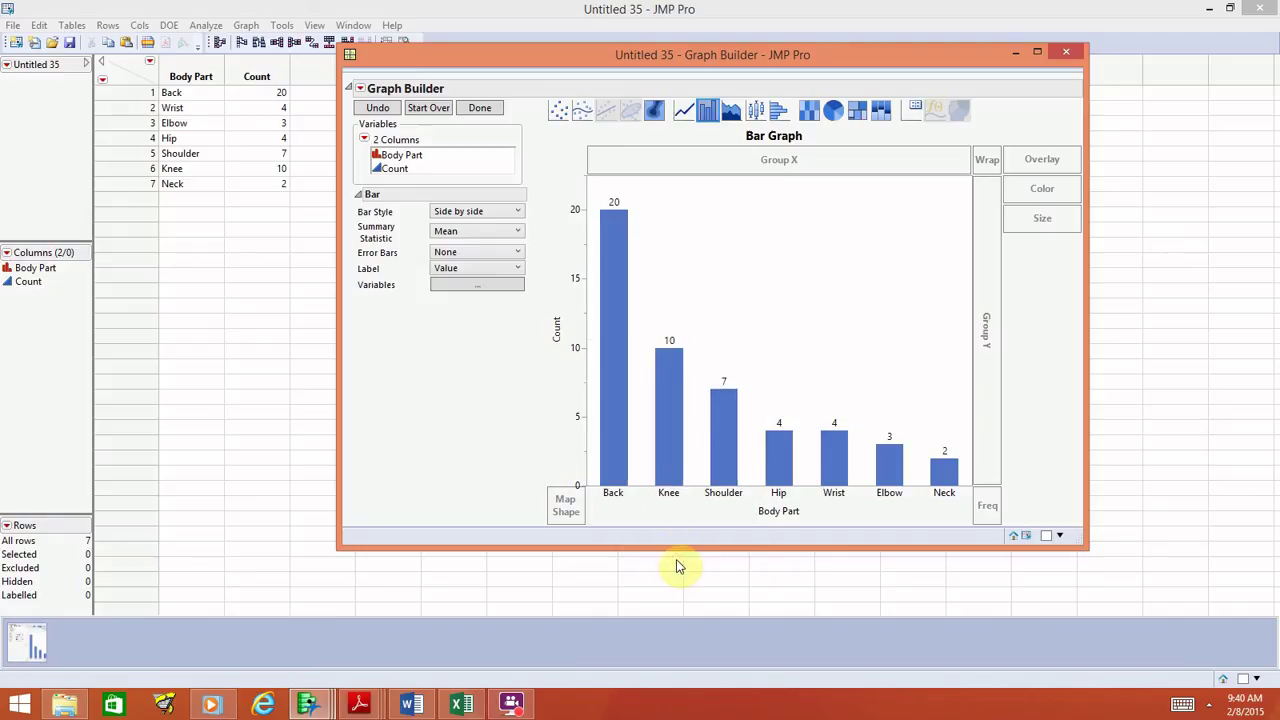
- Paste the bar graph into the blank Word document, shrink it, and return to JMP
{"action": "left_click", "coordinate": [408, 705]}
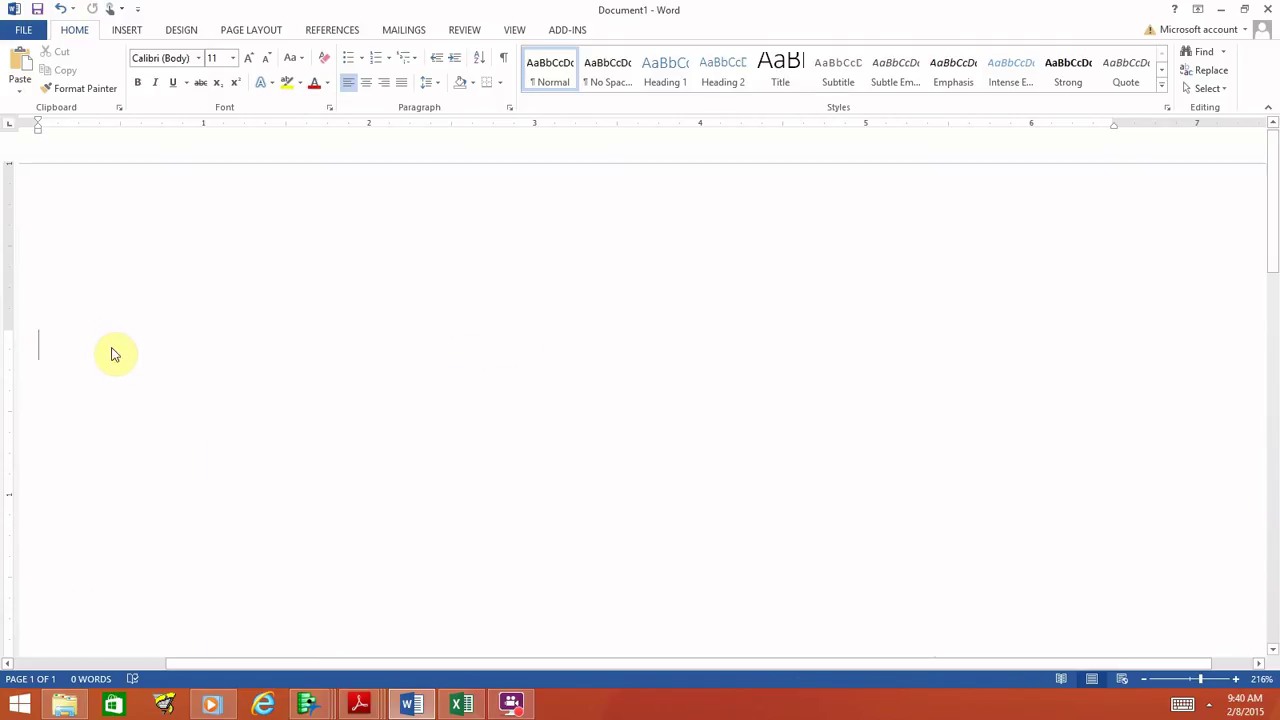
{"action": "key", "text": "ctrl+v"}
{"action": "left_click", "coordinate": [295, 390]}
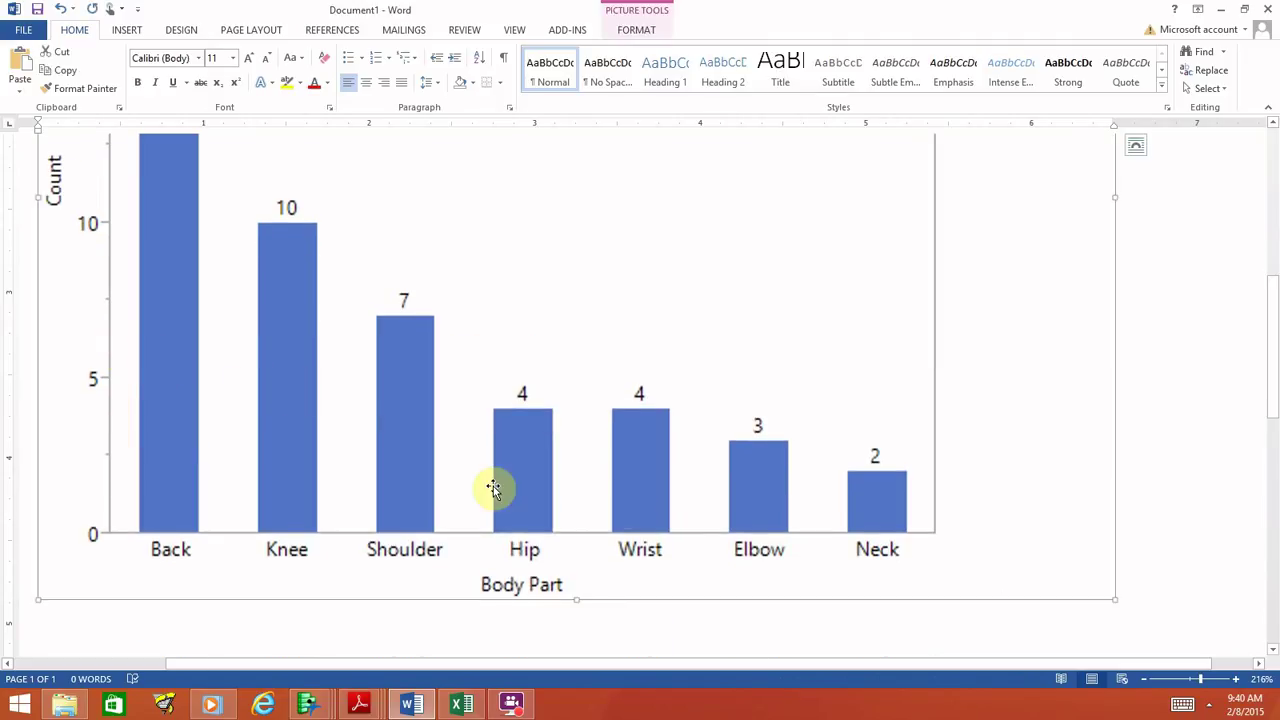
{"action": "left_click_drag", "start_coordinate": [1116, 598], "coordinate": [663, 177]}
{"action": "left_click", "coordinate": [870, 278]}
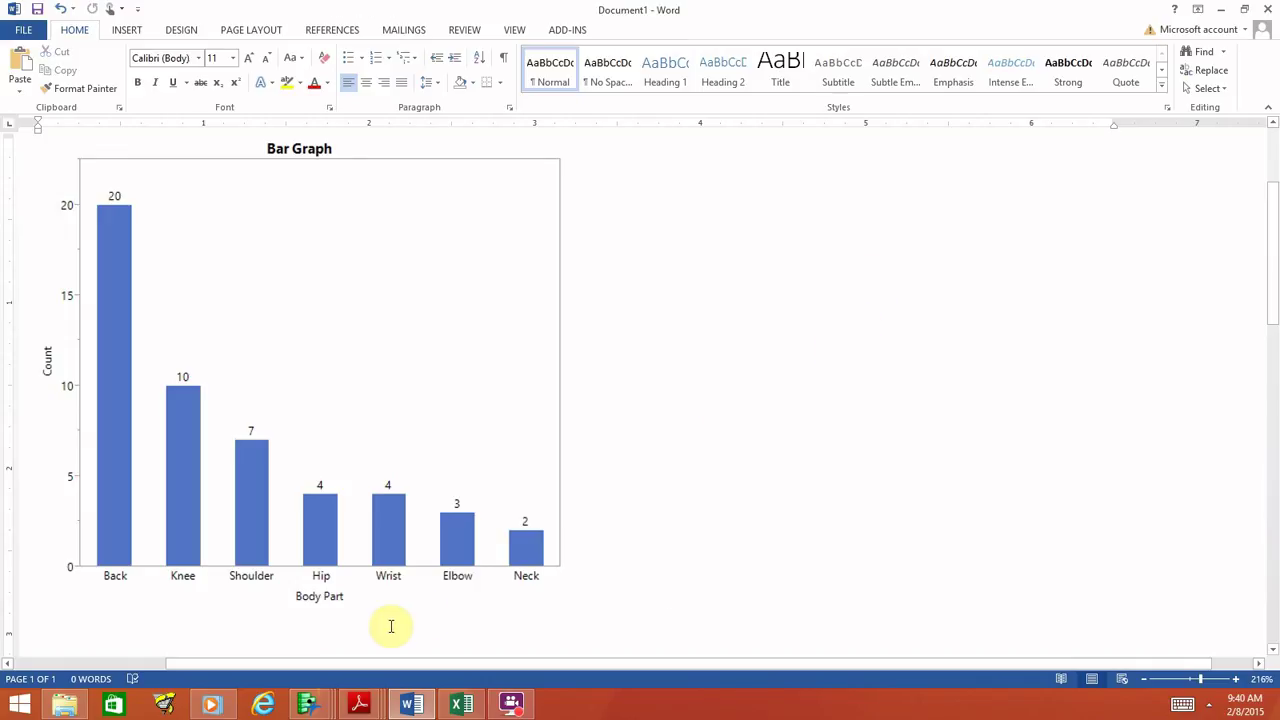
{"action": "mouse_move", "coordinate": [325, 703]}
{"action": "left_click", "coordinate": [485, 617]}
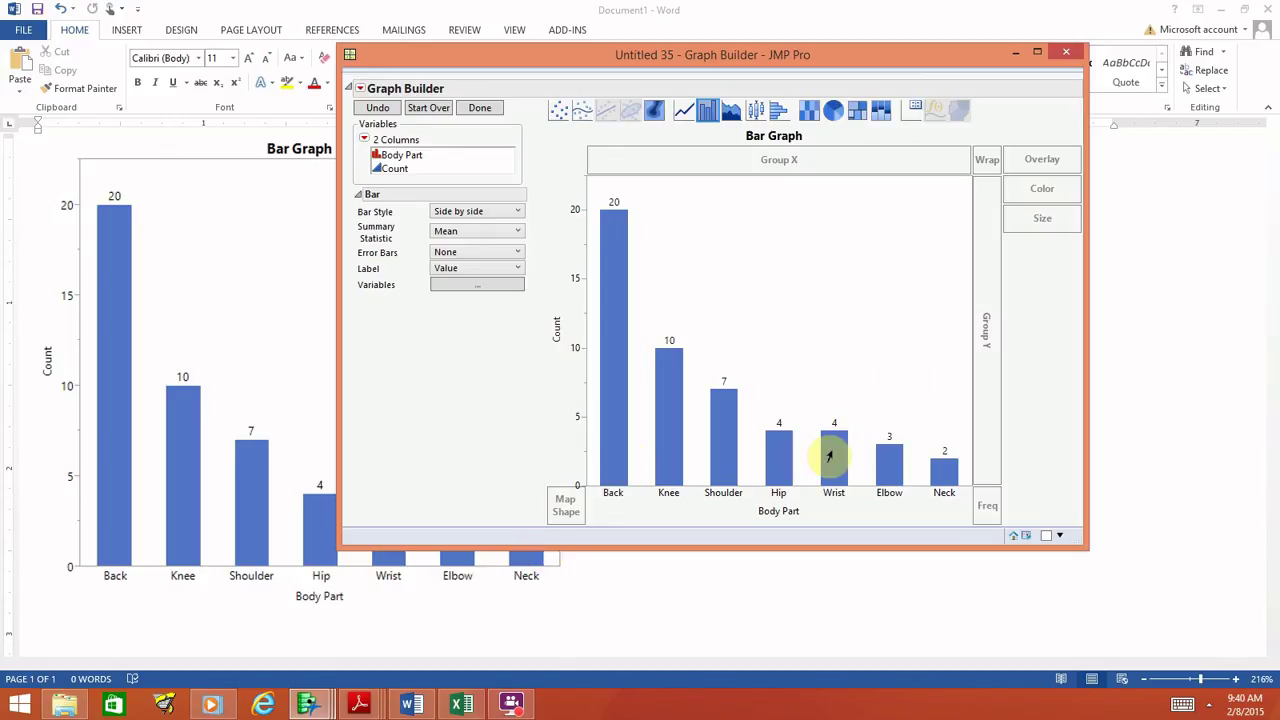
- Switch the graph to a pie chart and show a Body Part colour legend
{"action": "left_click", "coordinate": [834, 111]}
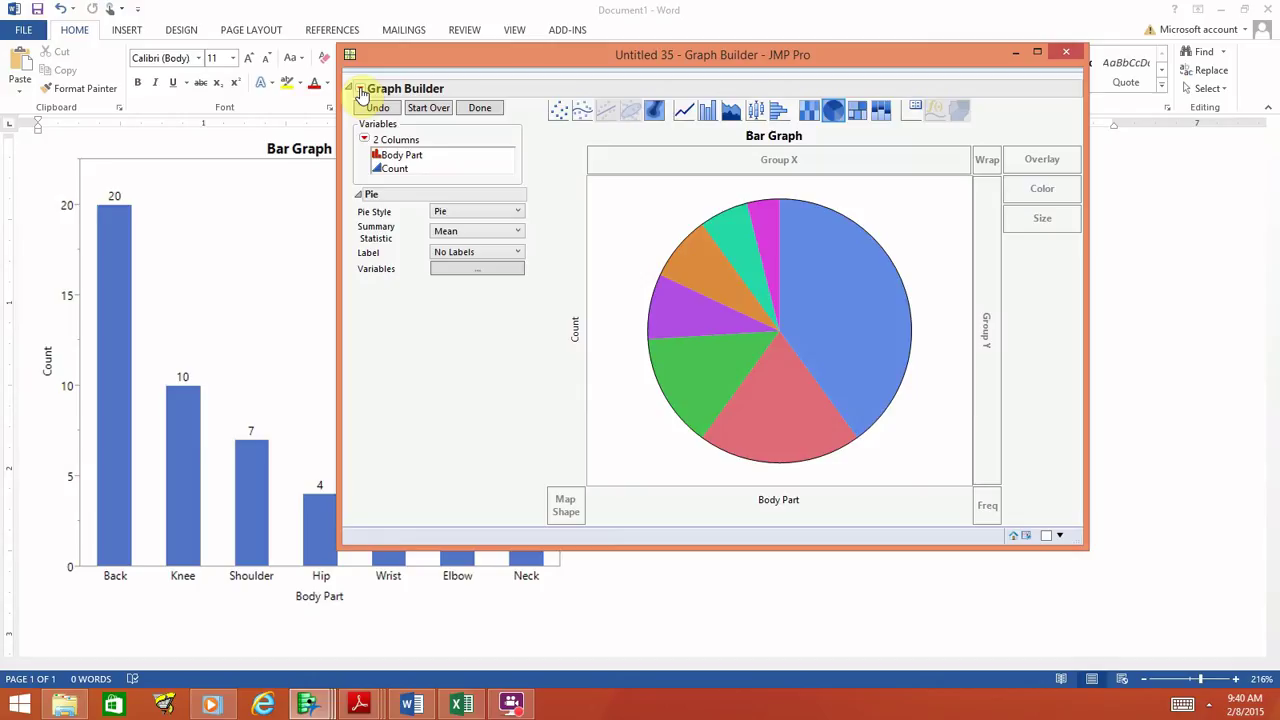
{"action": "left_click", "coordinate": [361, 90]}
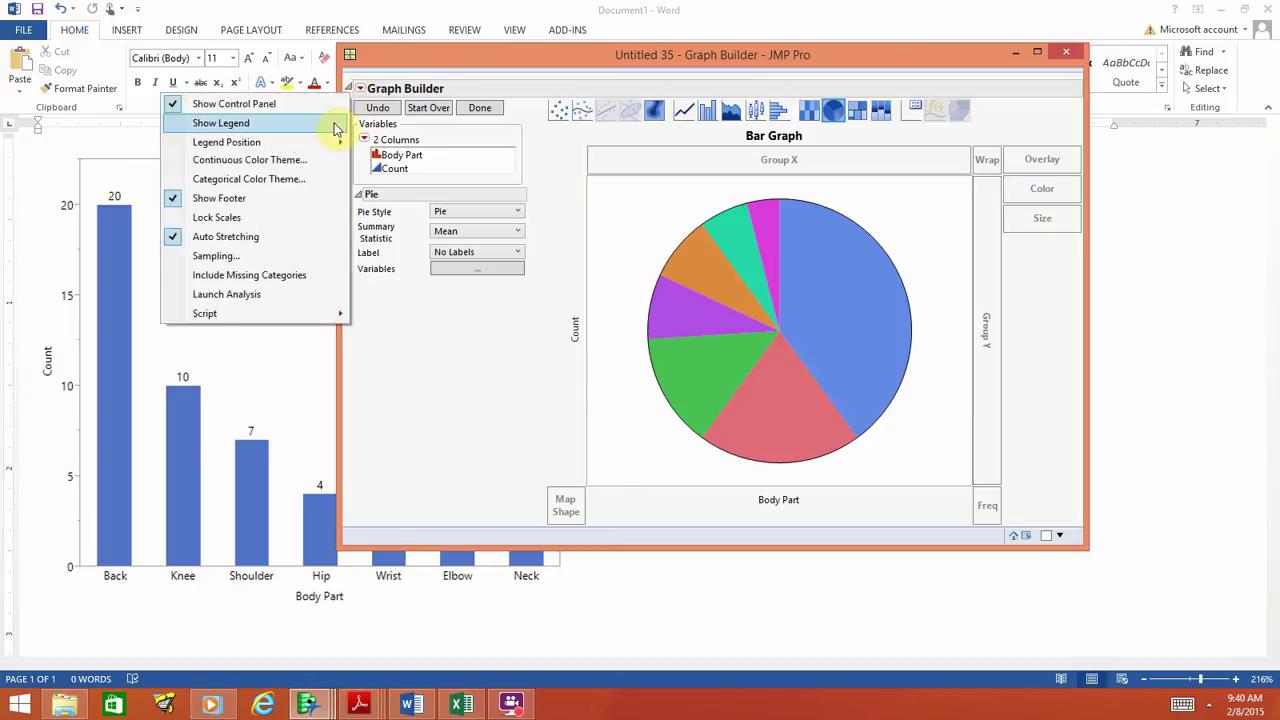
{"action": "left_click", "coordinate": [334, 123]}
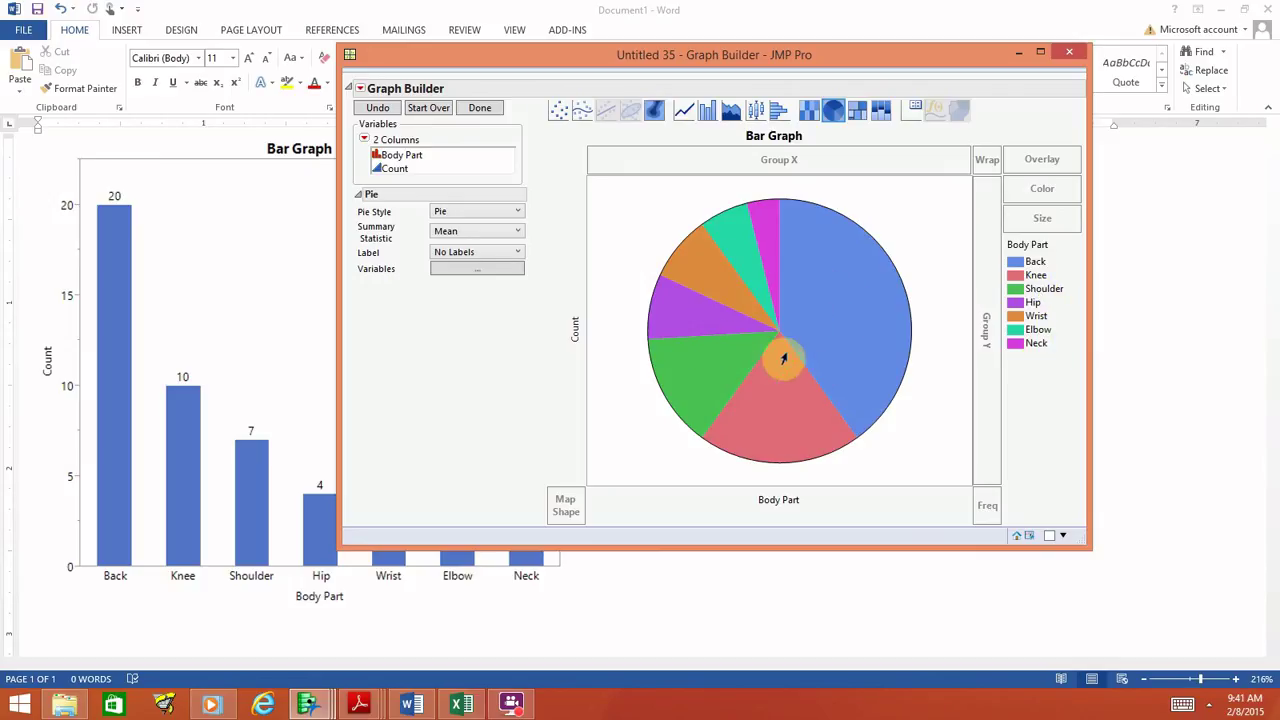
- Label each pie slice by percent of total values
{"action": "mouse_move", "coordinate": [852, 302]}
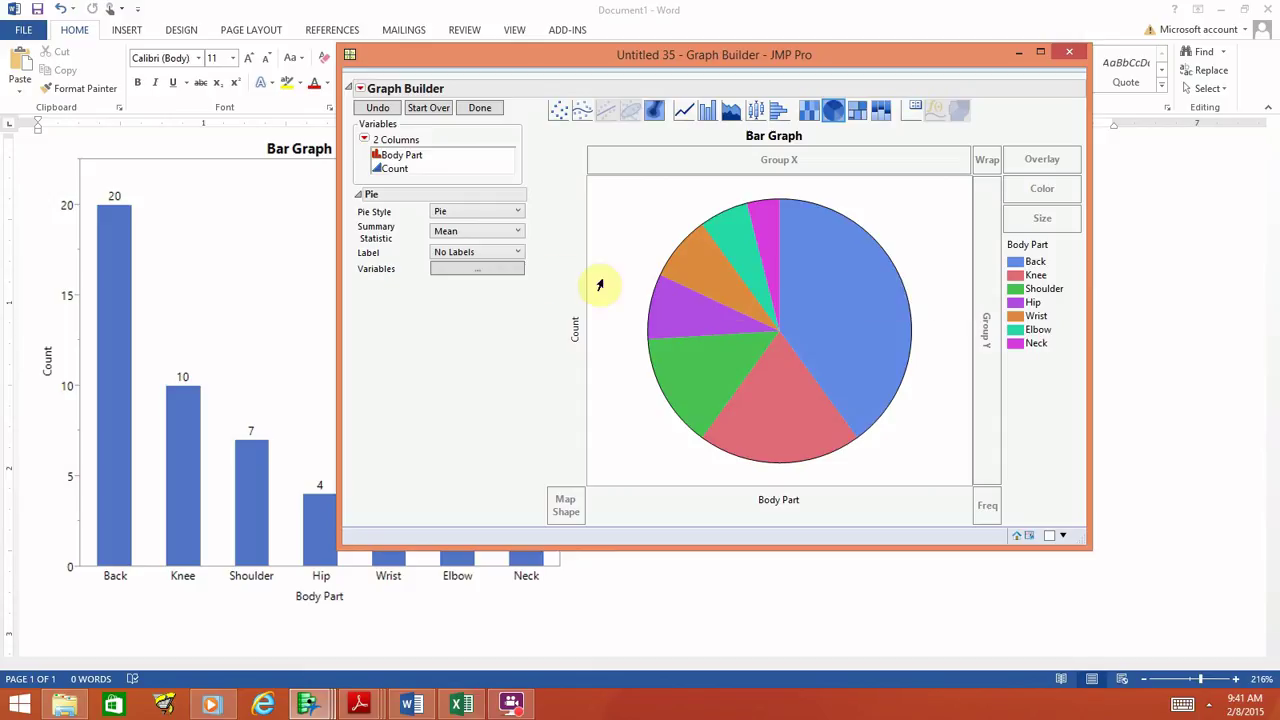
{"action": "left_click", "coordinate": [518, 253]}
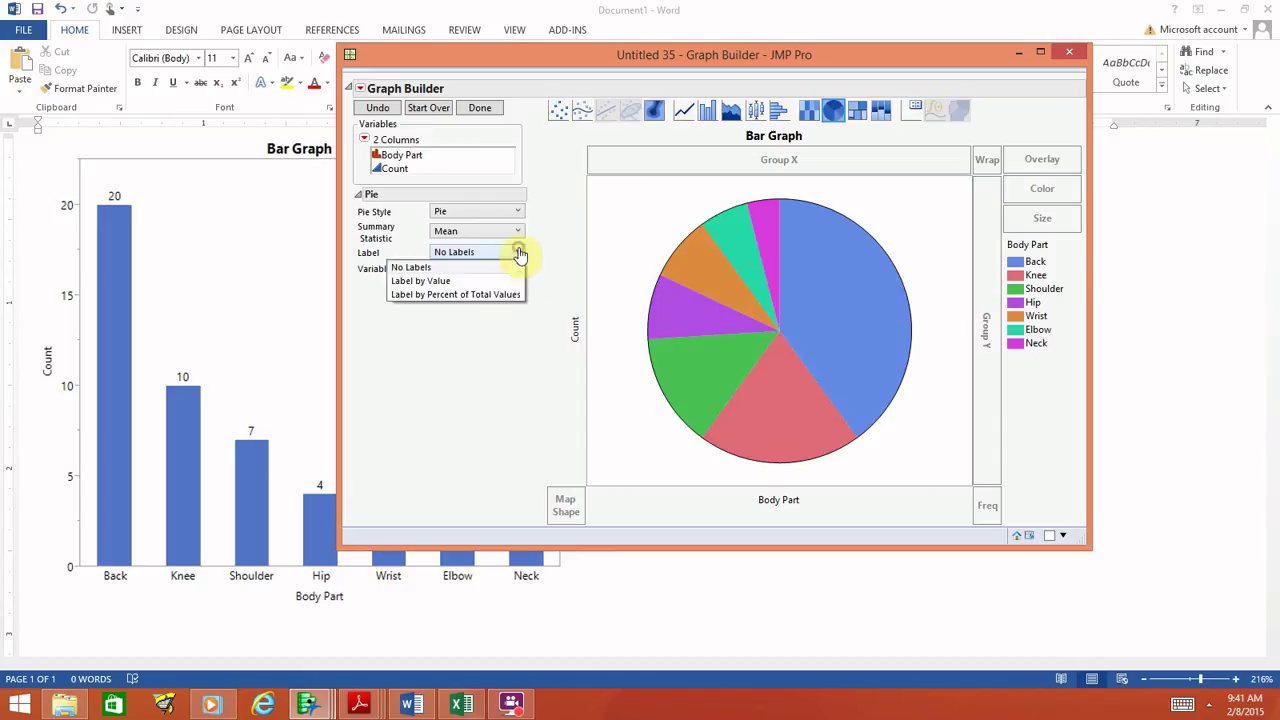
{"action": "left_click", "coordinate": [498, 295]}
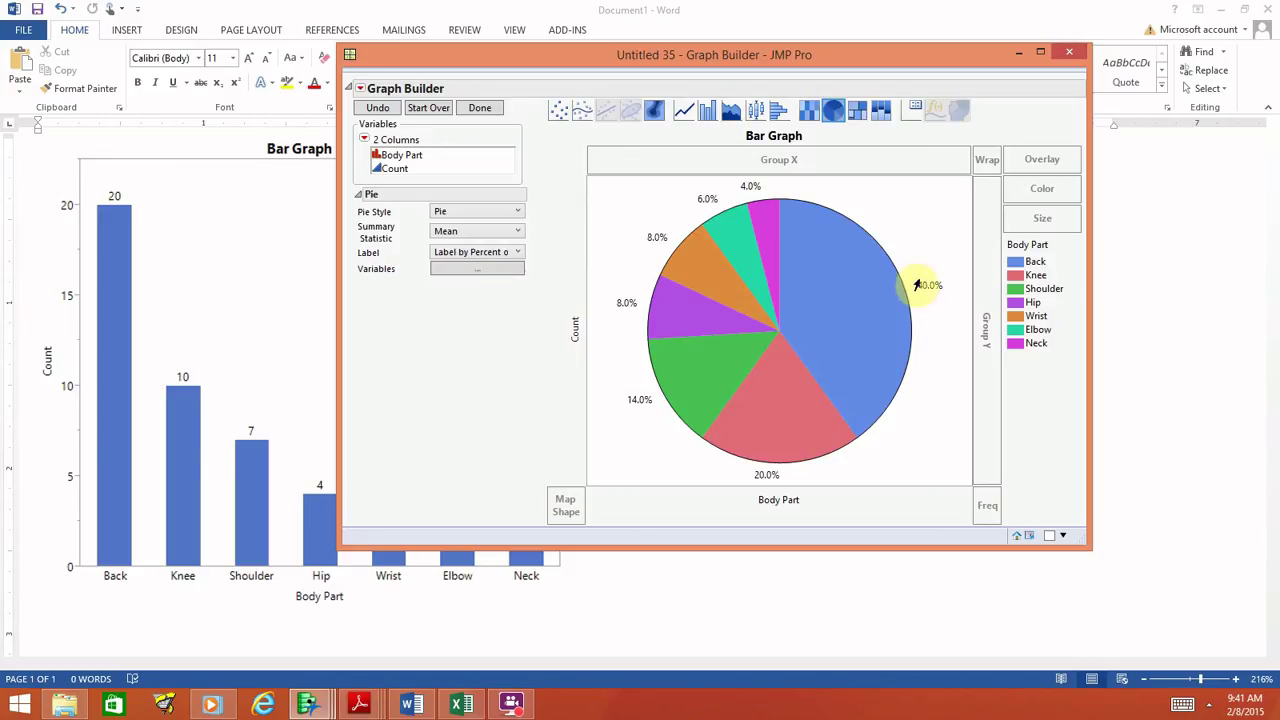
{"action": "left_click", "coordinate": [518, 253]}
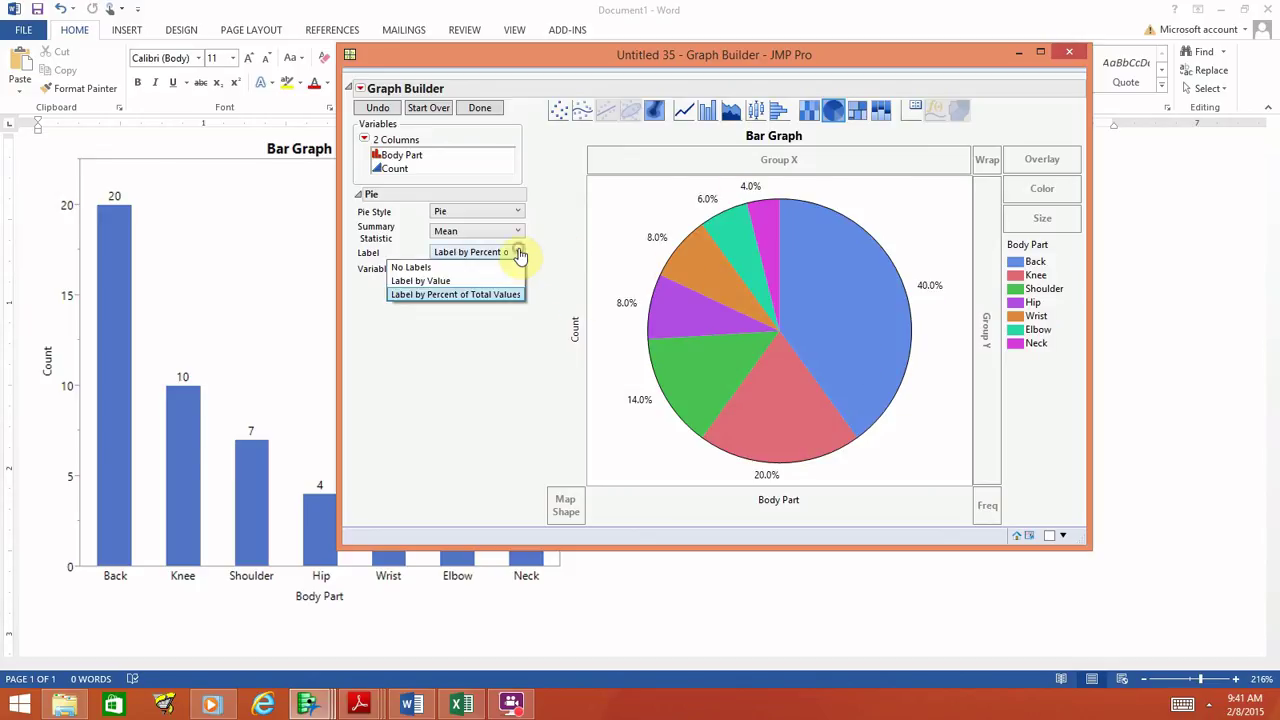
{"action": "left_click", "coordinate": [501, 279]}
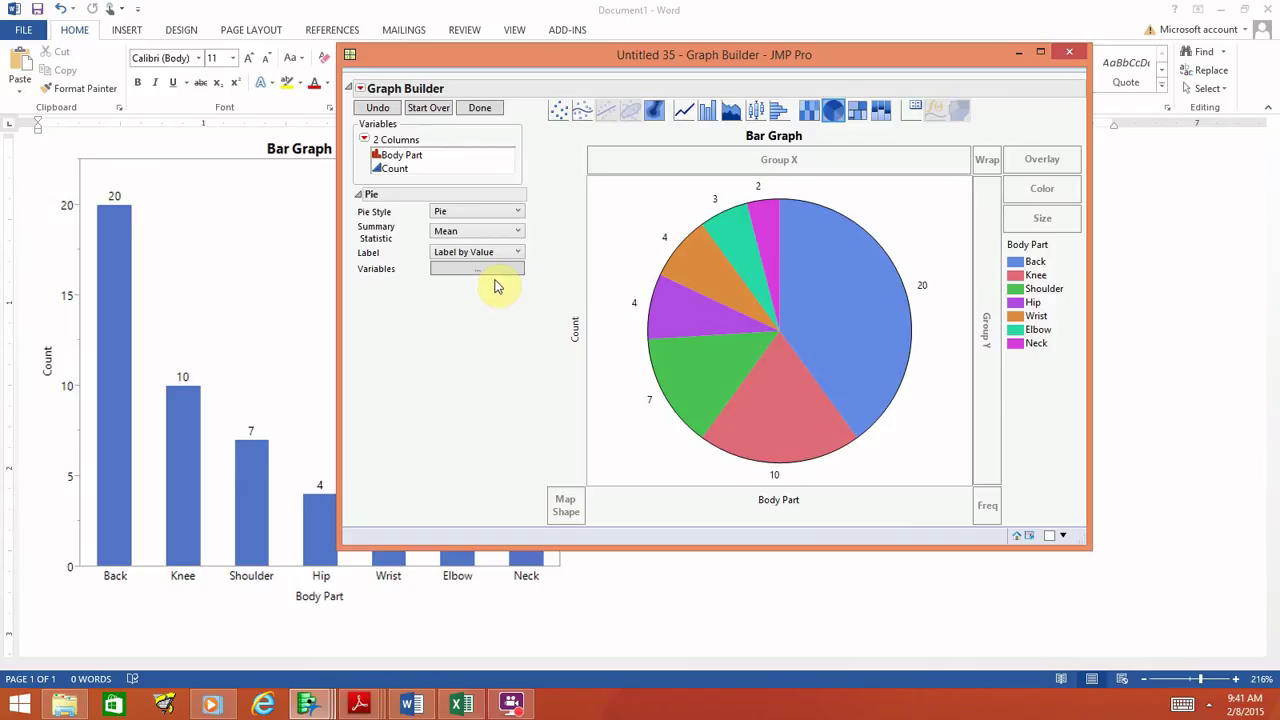
{"action": "left_click", "coordinate": [518, 252]}
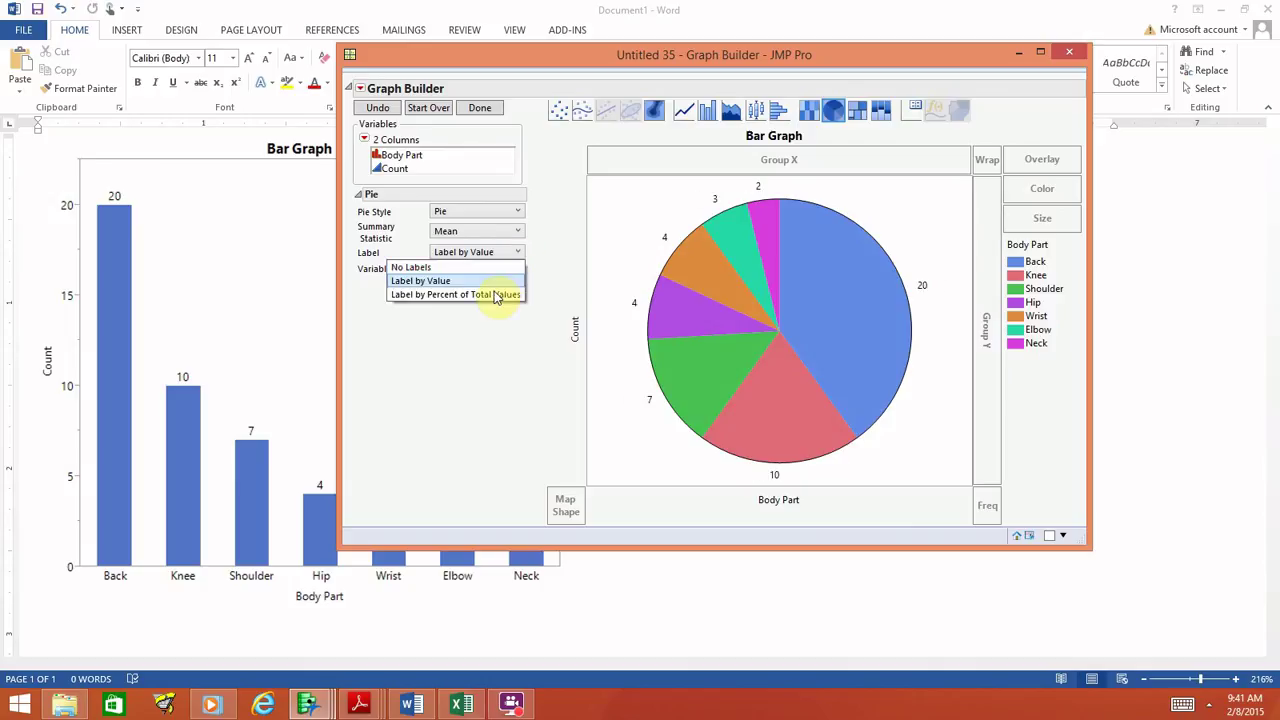
{"action": "left_click", "coordinate": [491, 298]}
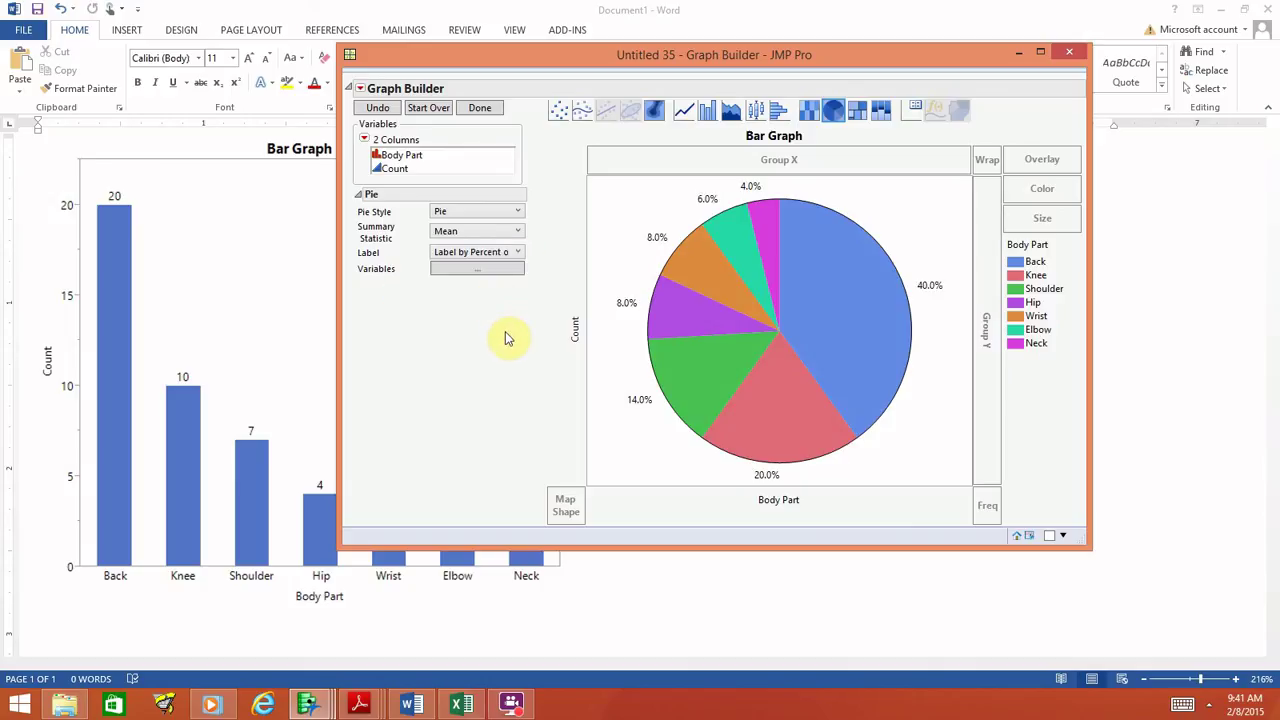
- Remove the Body Part axis label and retitle the chart from 'Bar Graph' to 'Pie Chart'
{"action": "left_click", "coordinate": [788, 503]}
{"action": "left_click_drag", "start_coordinate": [788, 503], "coordinate": [580, 329]}
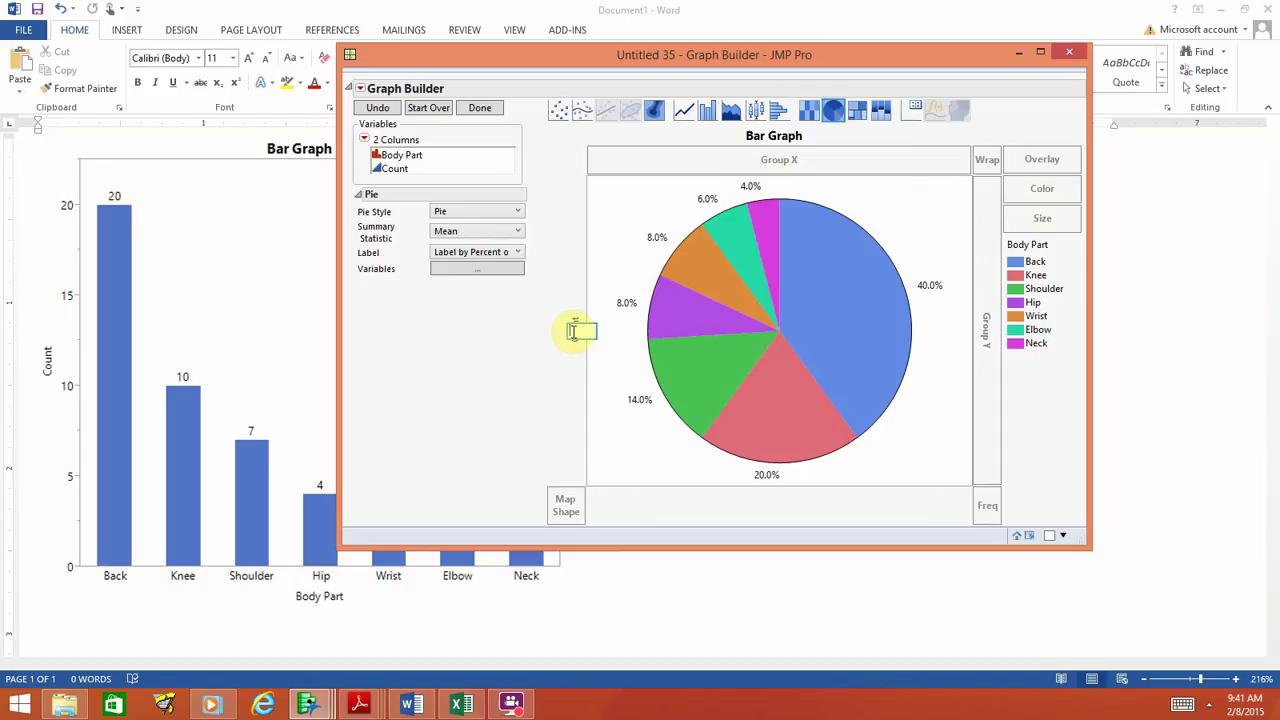
{"action": "left_click", "coordinate": [767, 133]}
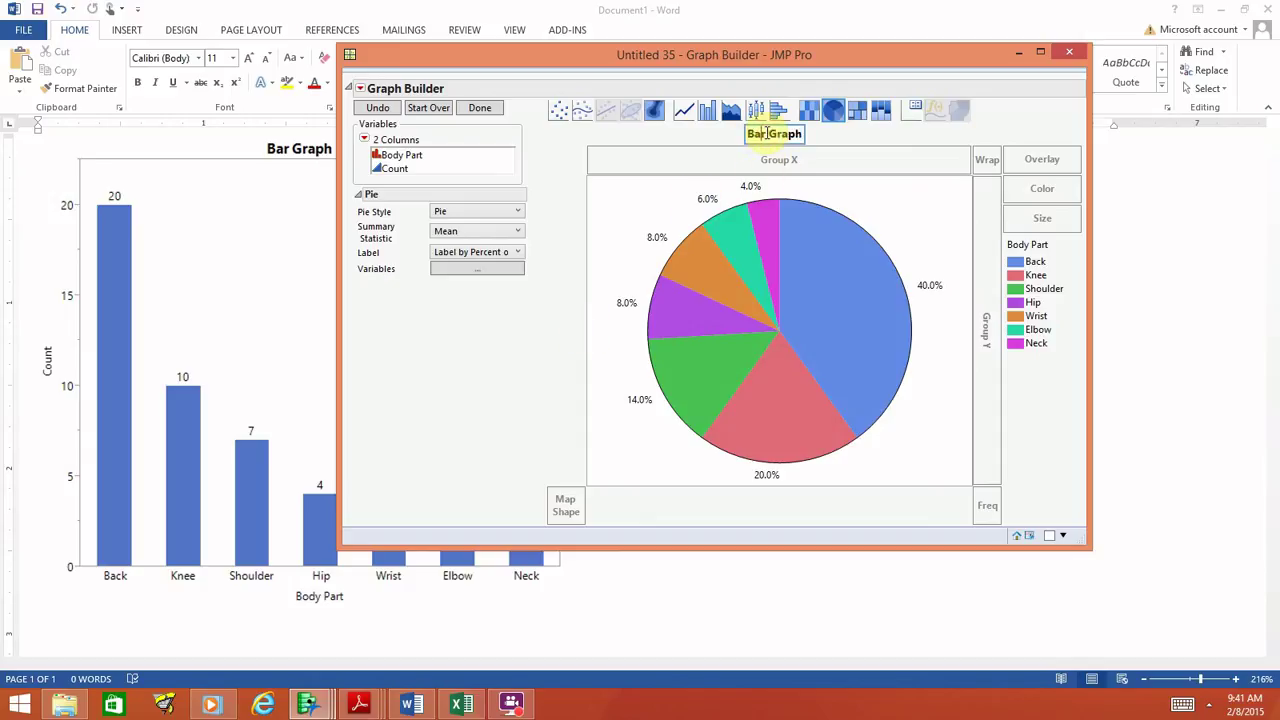
{"action": "key", "text": "BackSpace"}
{"action": "key", "text": "BackSpace"}
{"action": "key", "text": "BackSpace"}
{"action": "key", "text": "BackSpace"}
{"action": "key", "text": "Delete"}
{"action": "key", "text": "Delete"}
{"action": "key", "text": "Delete"}
{"action": "key", "text": "Delete"}
{"action": "key", "text": "Delete"}
{"action": "type", "text": "Pie Chart"}
{"action": "left_click", "coordinate": [860, 205]}
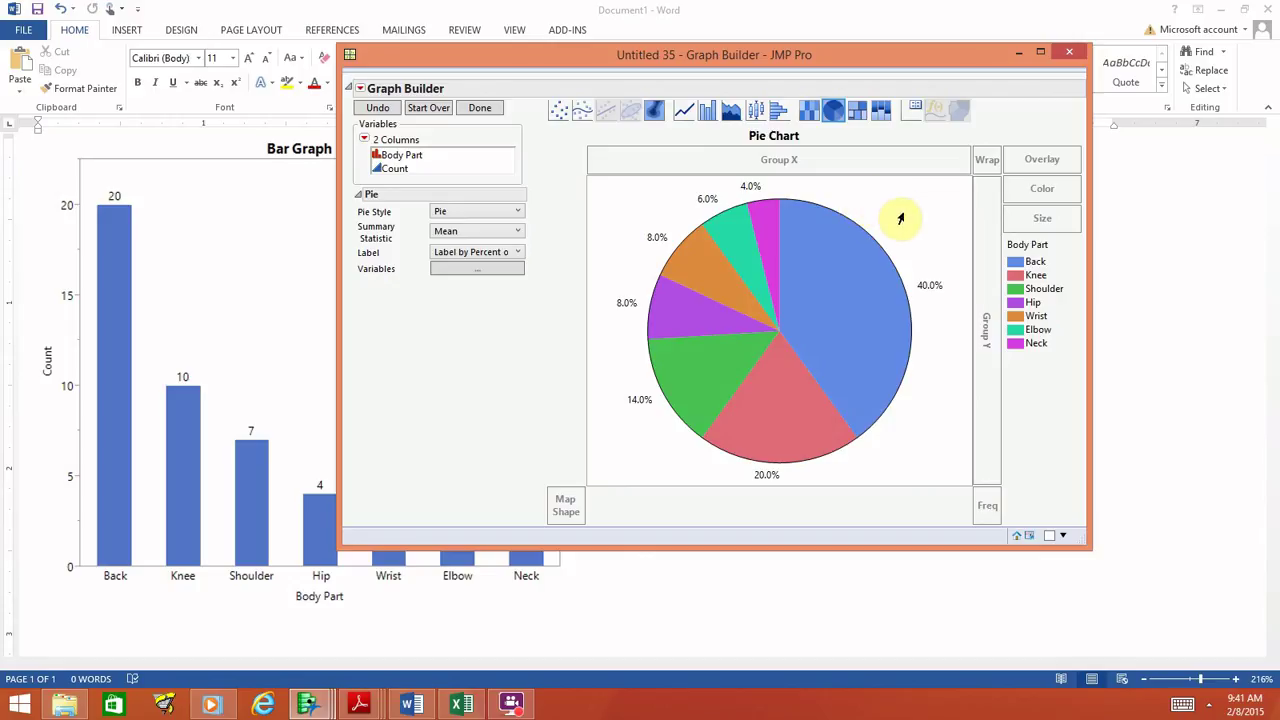
- Copy the percent-labelled pie chart with Edit > Copy Graph
{"action": "right_click", "coordinate": [902, 214]}
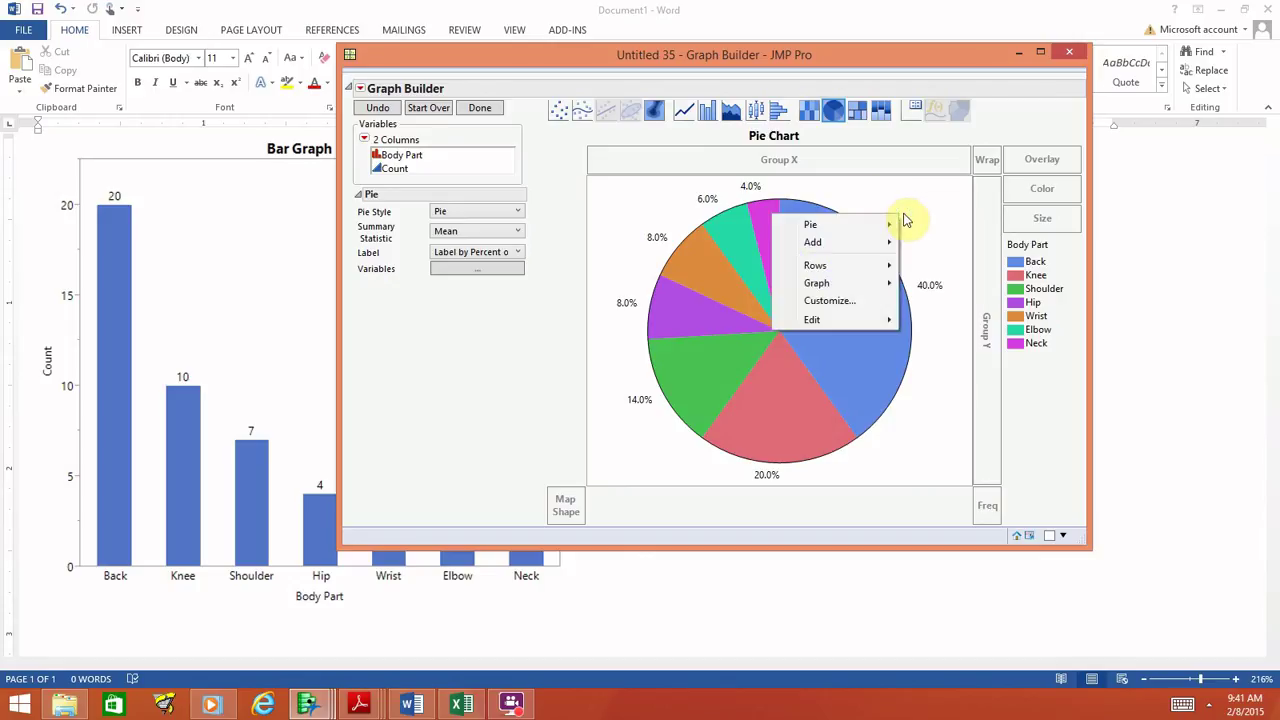
{"action": "mouse_move", "coordinate": [856, 322]}
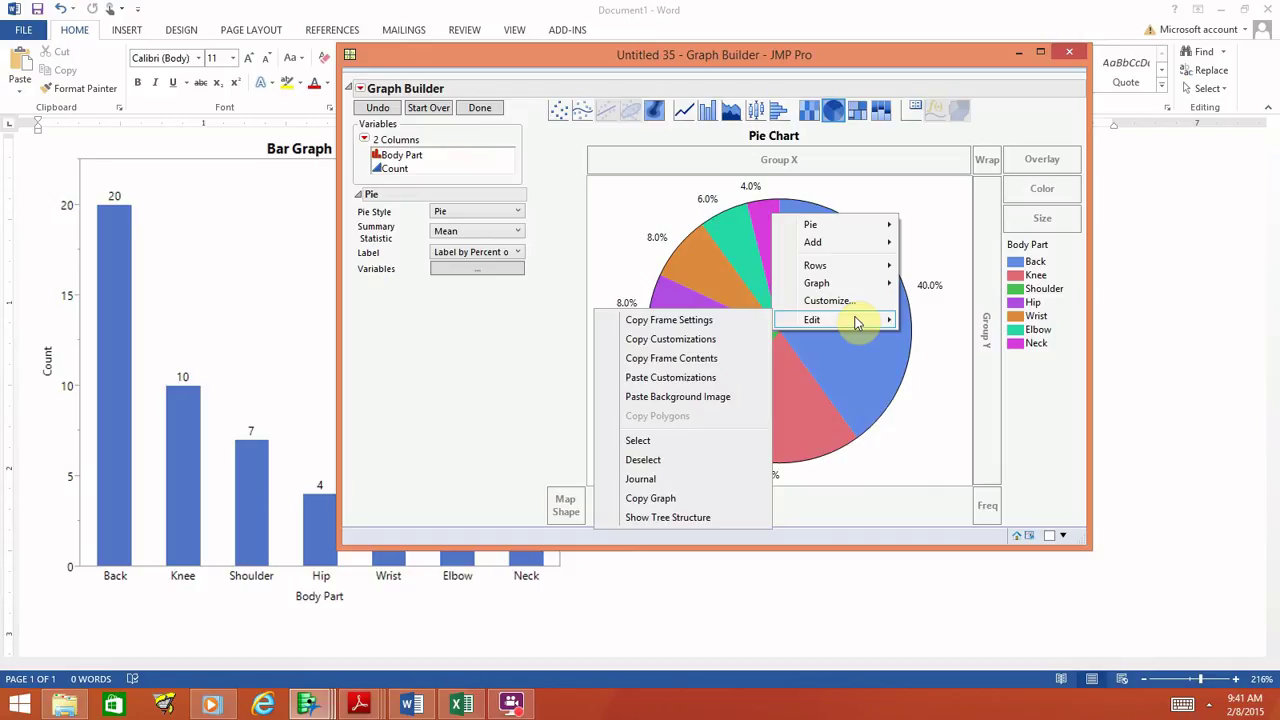
{"action": "left_click", "coordinate": [668, 498]}
- Paste the pie chart into Word on a new line below the Bar Graph
{"action": "left_click", "coordinate": [557, 614]}
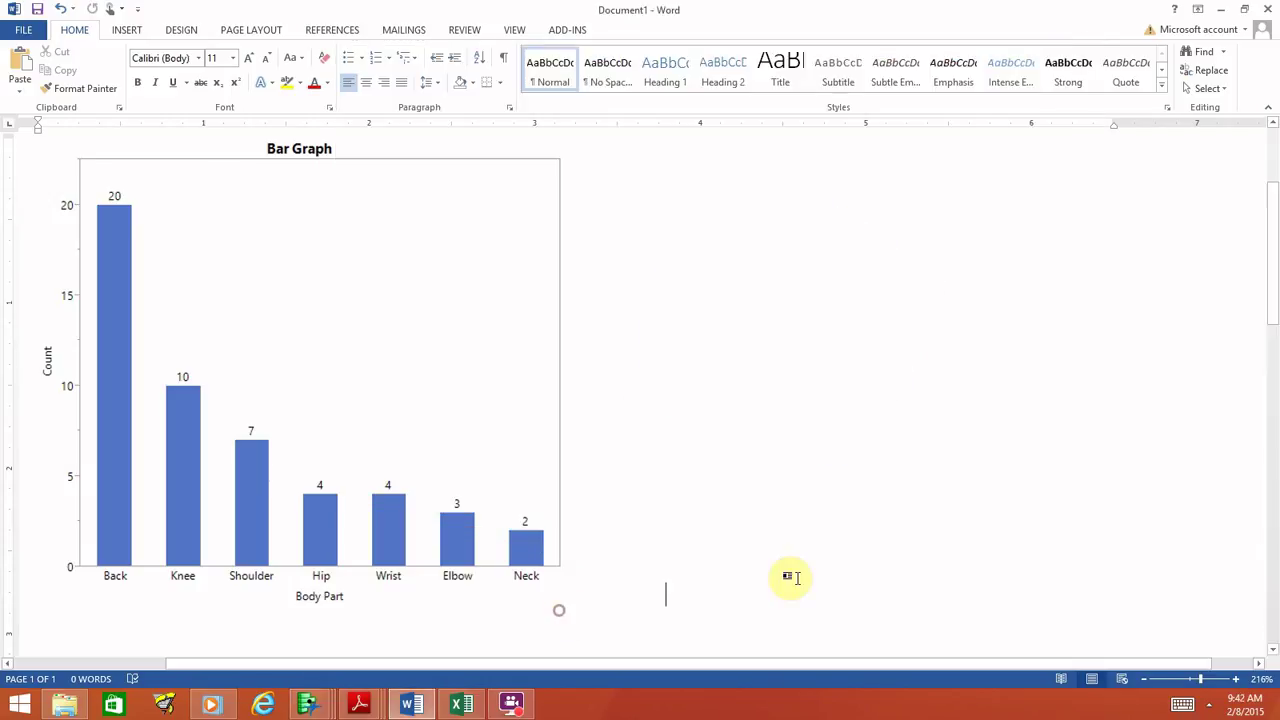
{"action": "key", "text": "Return"}
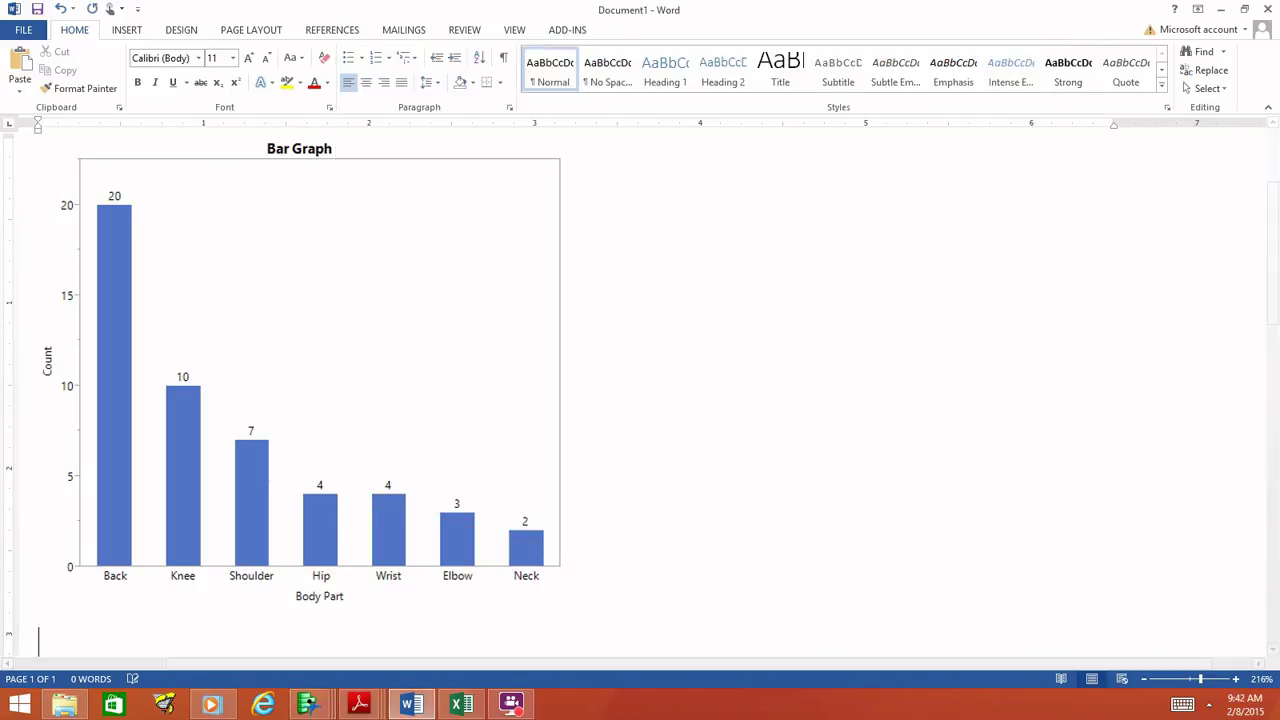
{"action": "key", "text": "ctrl+v"}
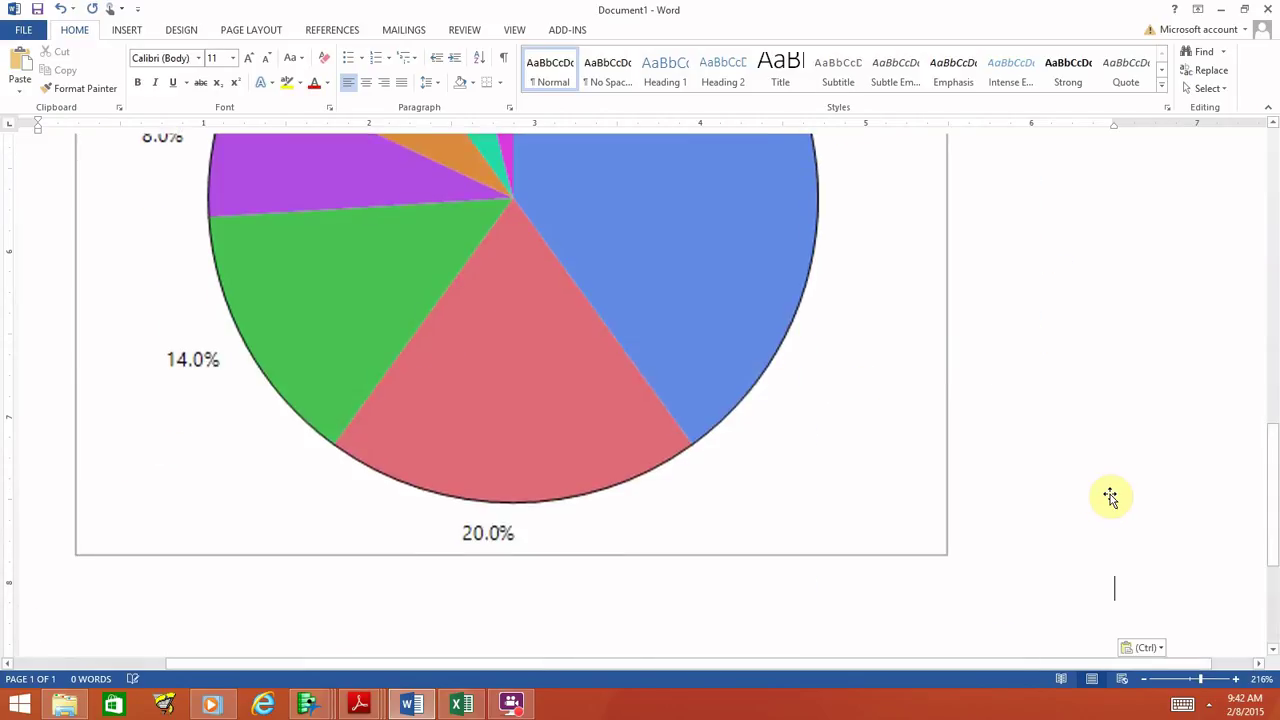
{"action": "left_click", "coordinate": [905, 440]}
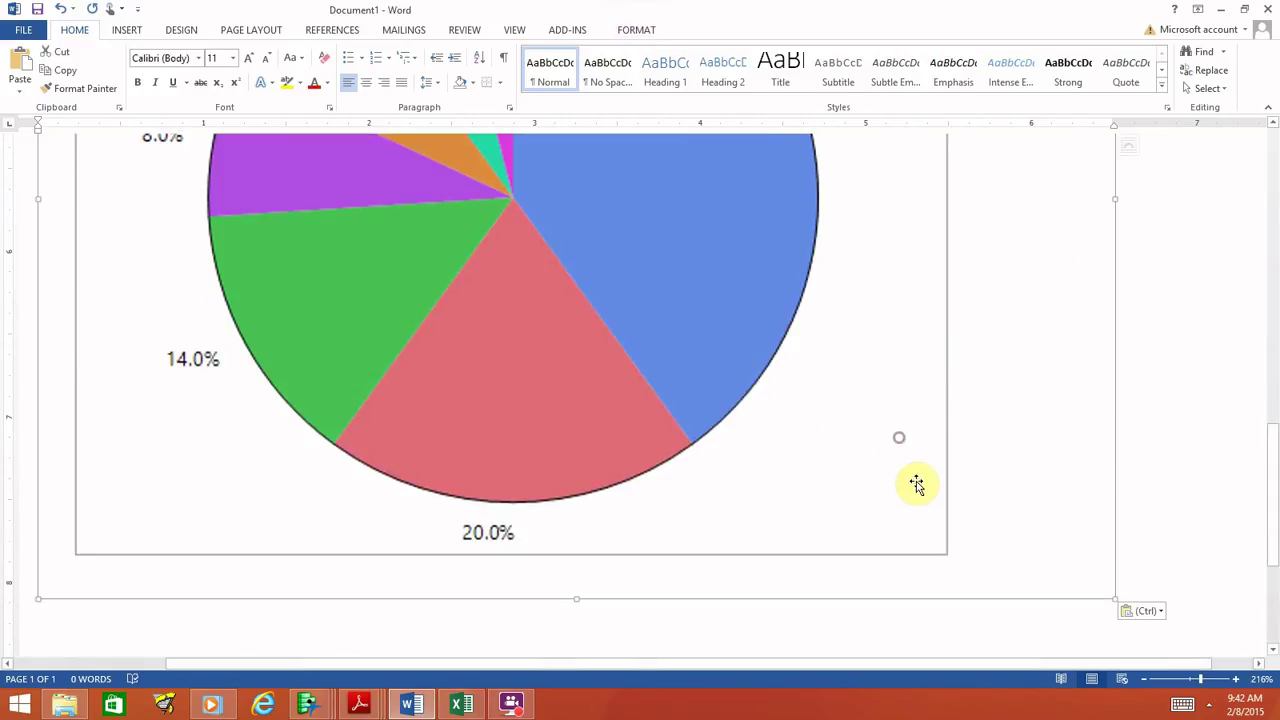